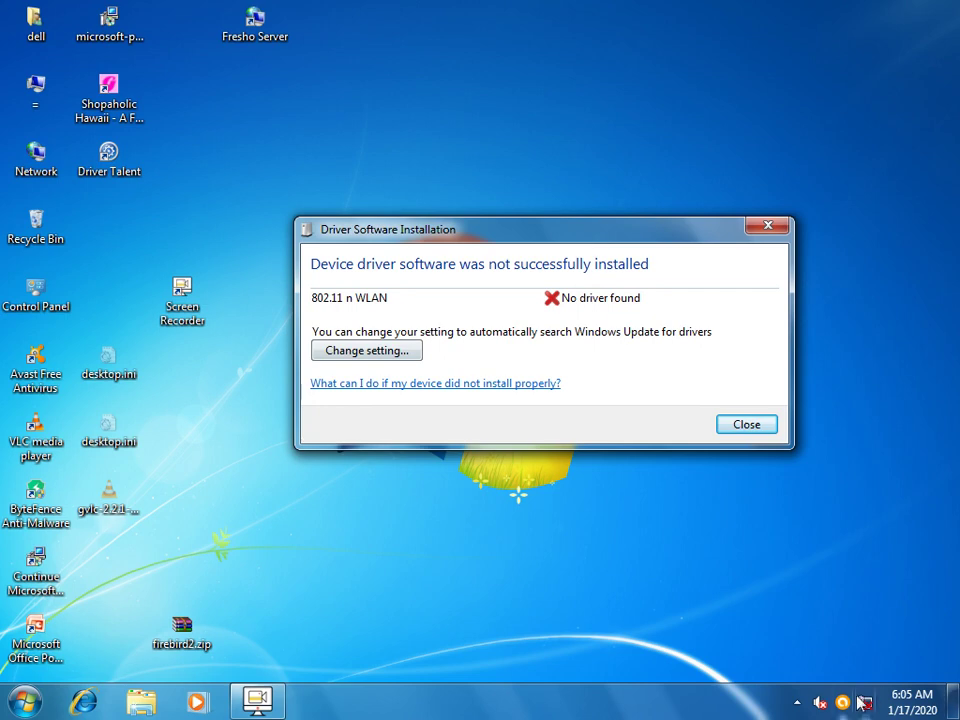
Check the available network connections, and select the 802.11 n WLAN device under Other devices in Computer Management's Device Manager
left_click(862, 704)
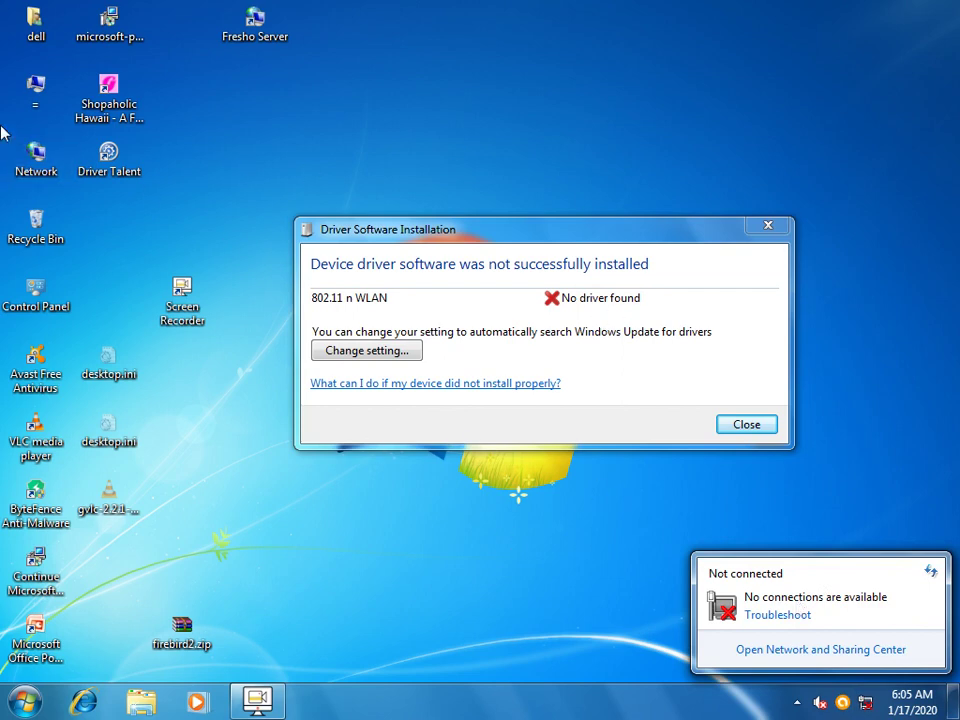
left_click(28, 94)
right_click(45, 82)
left_click(95, 112)
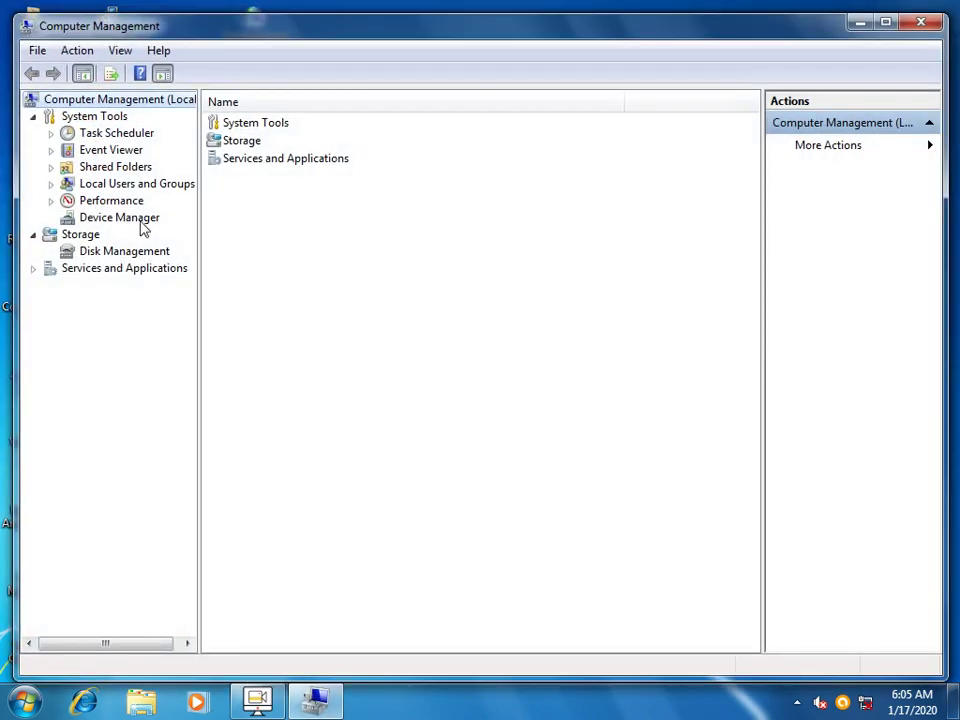
left_click(141, 220)
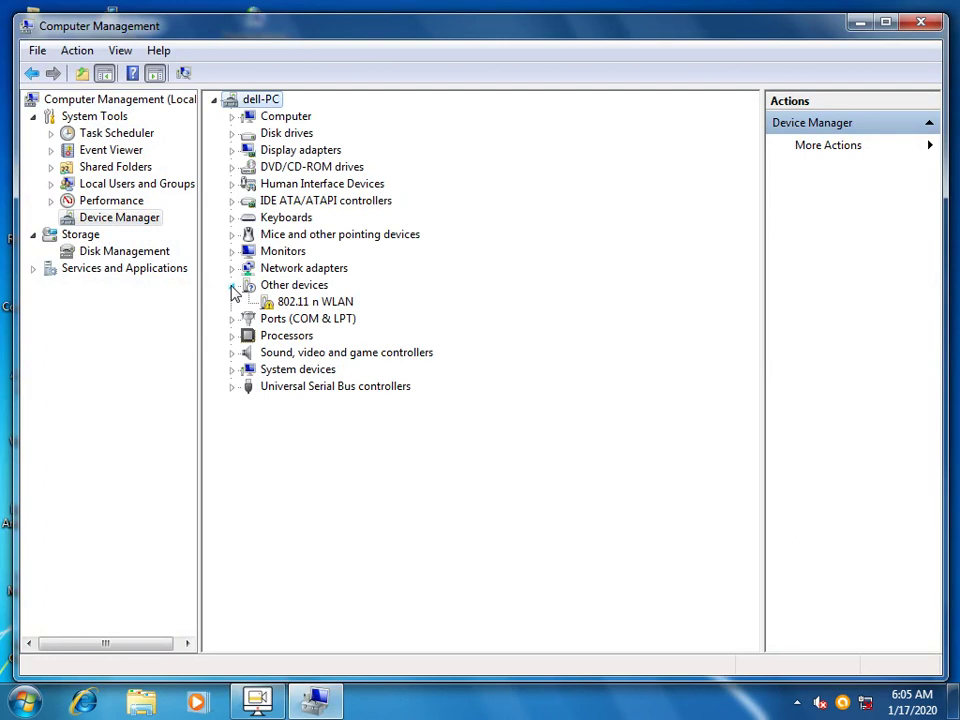
left_click(301, 302)
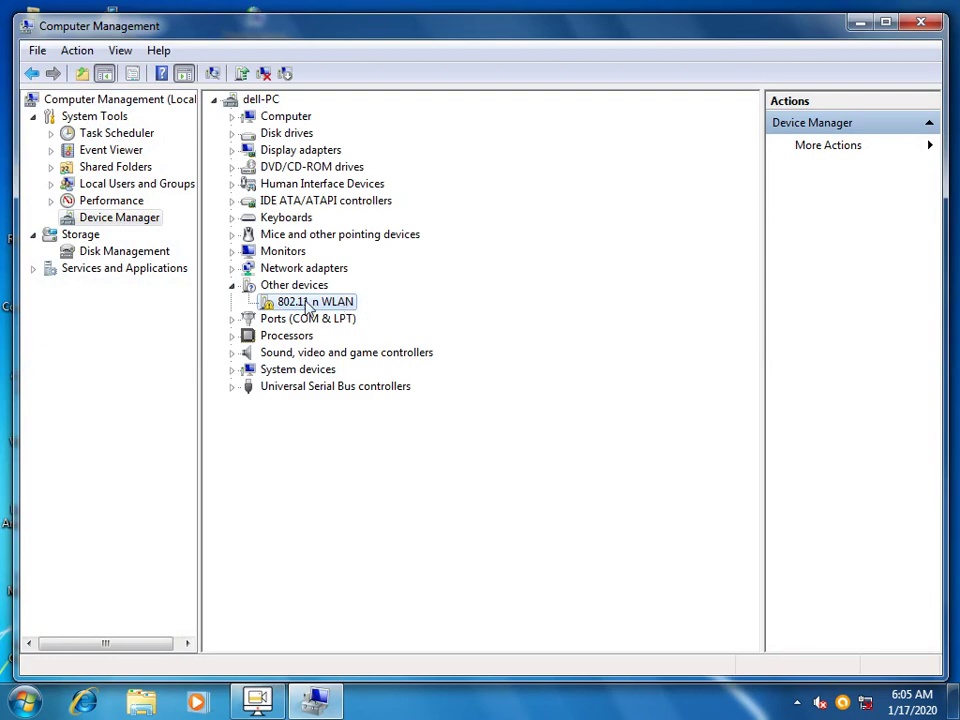
left_click(864, 26)
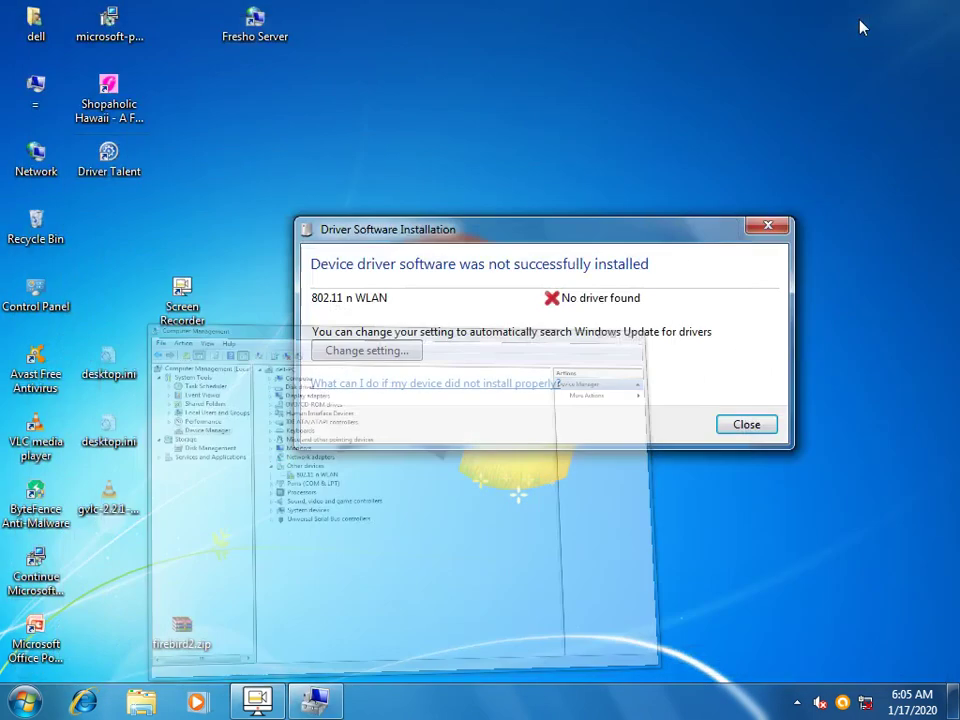
View the computer's basic system information to check its system type, and put the window away
right_click(34, 88)
left_click(90, 268)
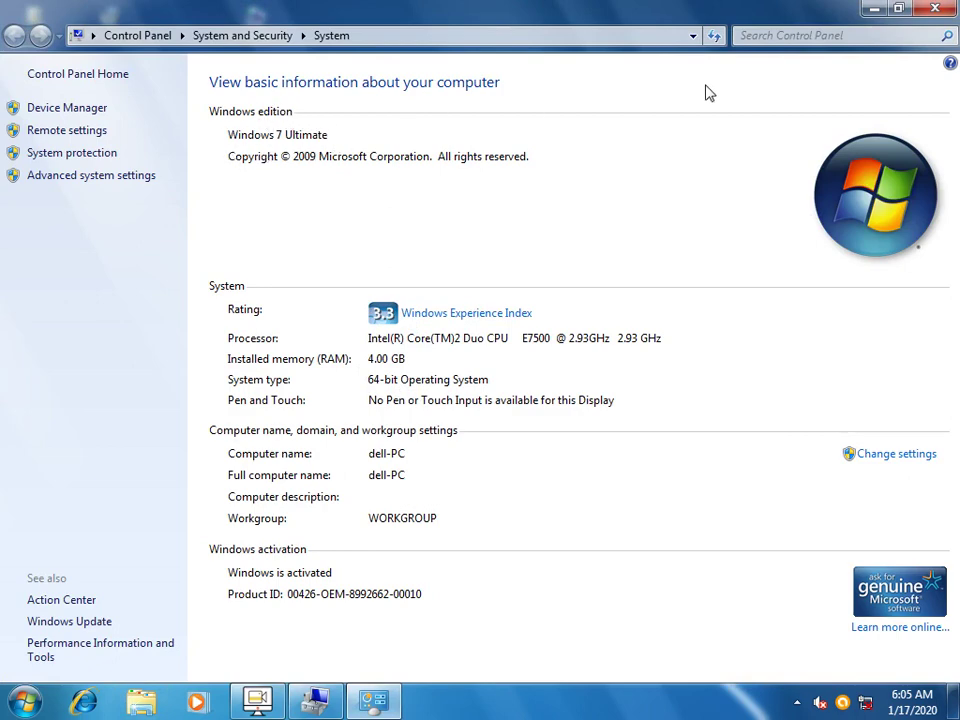
left_click(874, 8)
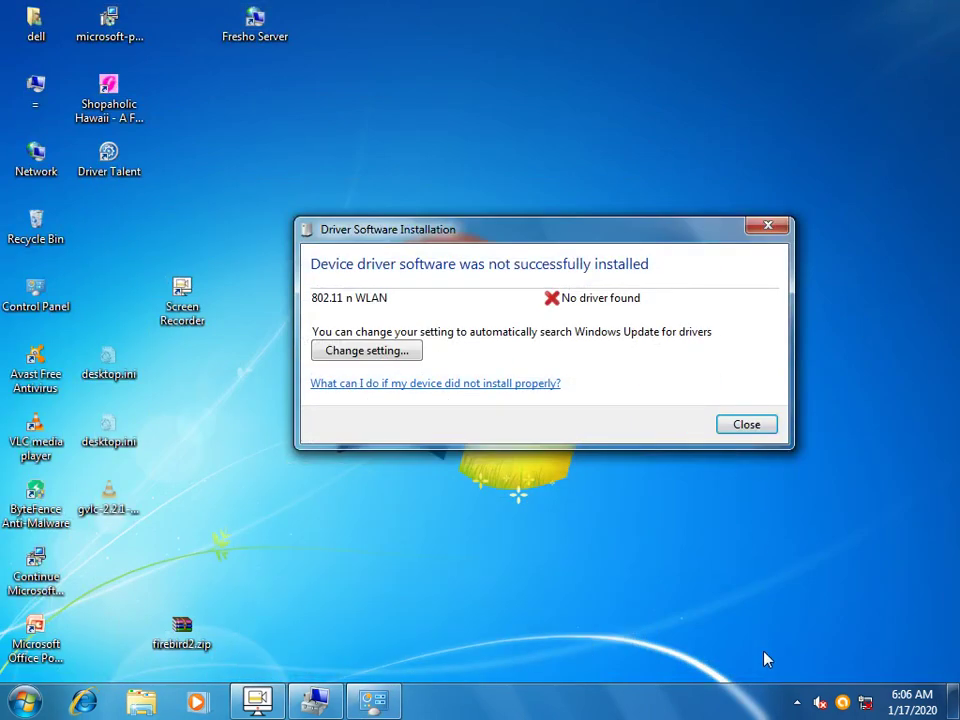
Open the drivers folder on the desktop and extract f29412a7faa3e21023512e07b6752840.zip directly into it
left_click_drag(724, 249, 393, 229)
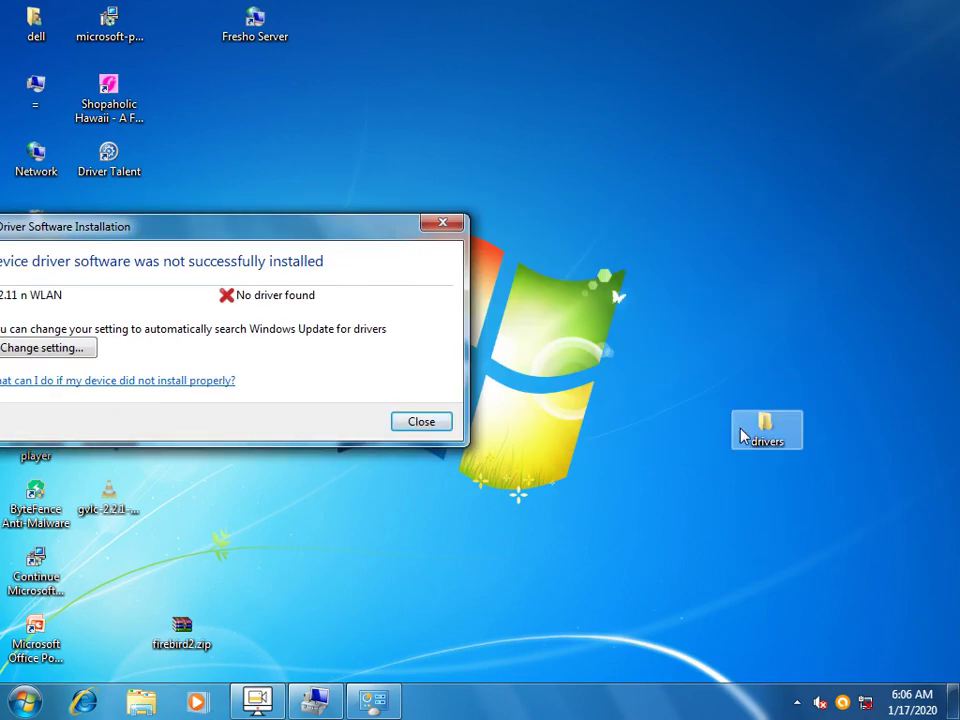
double_click(772, 446)
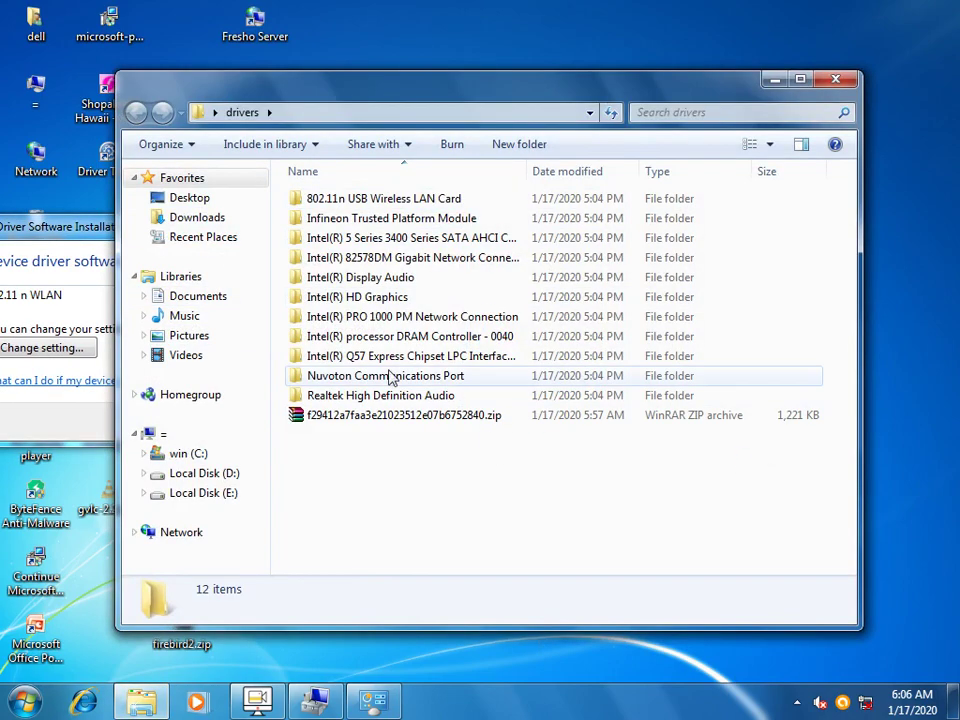
left_click(374, 418)
right_click(373, 418)
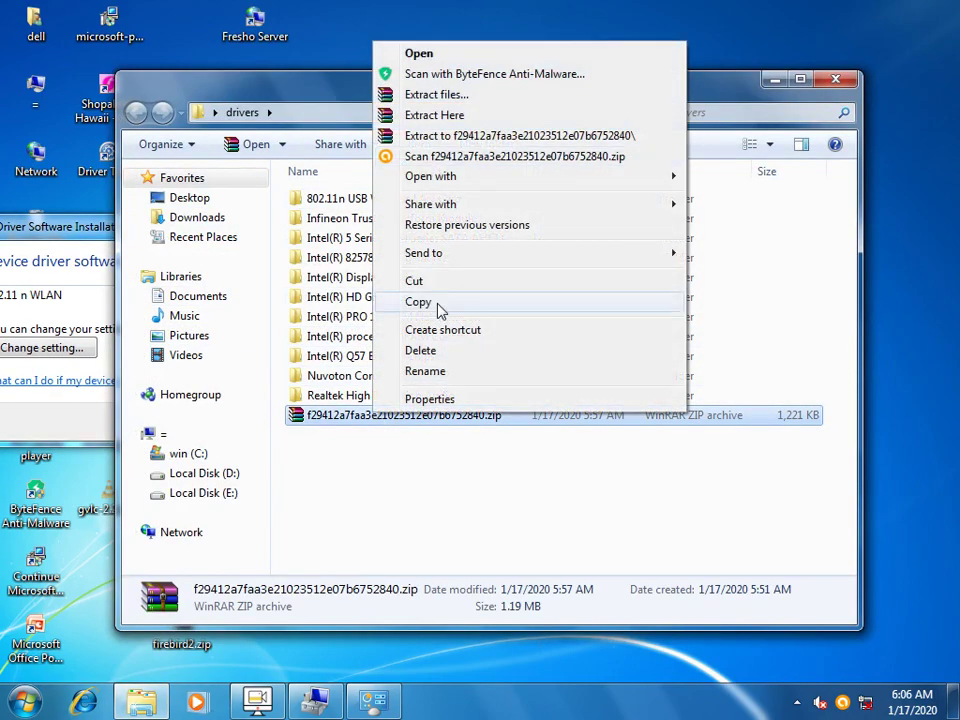
left_click(459, 121)
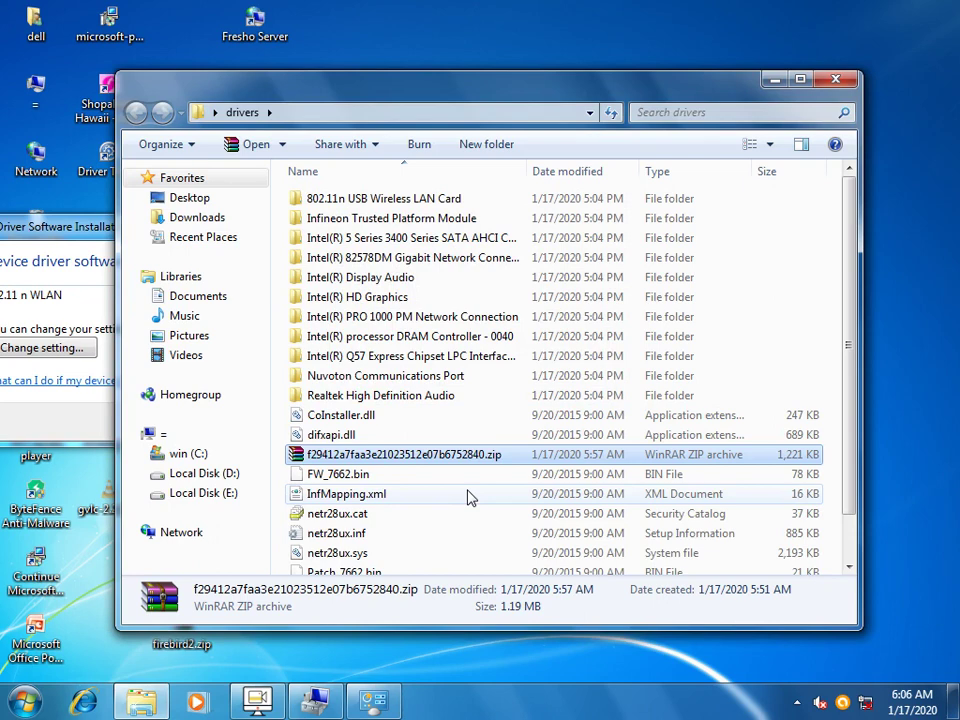
scroll(470, 497, "down", 1)
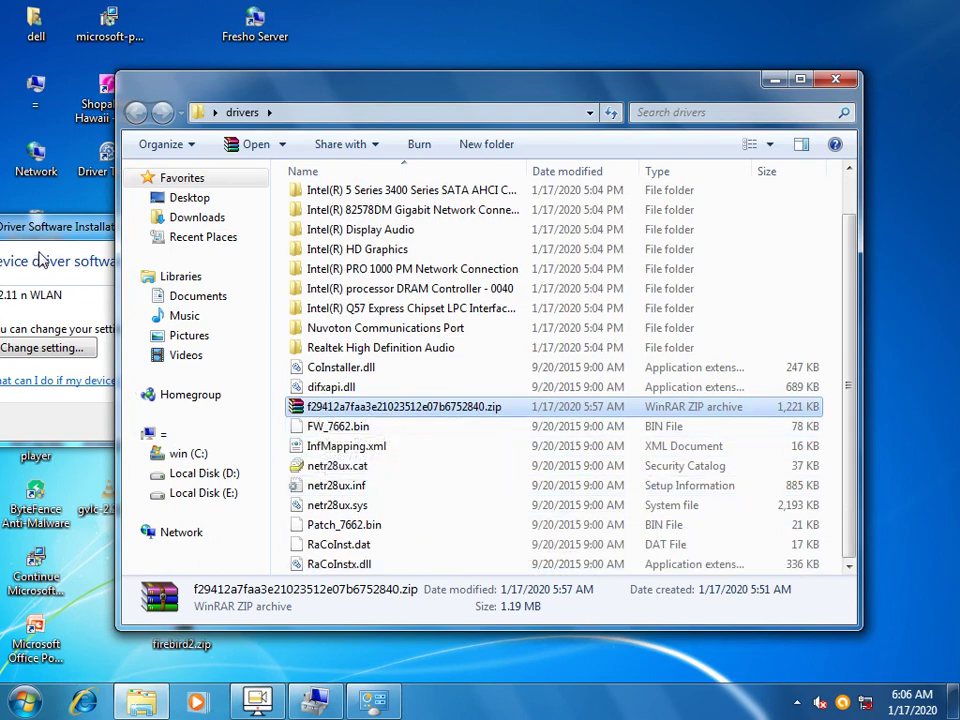
Close the Driver Software Installation notice about the 802.11 n WLAN device
left_click(42, 260)
left_click(419, 421)
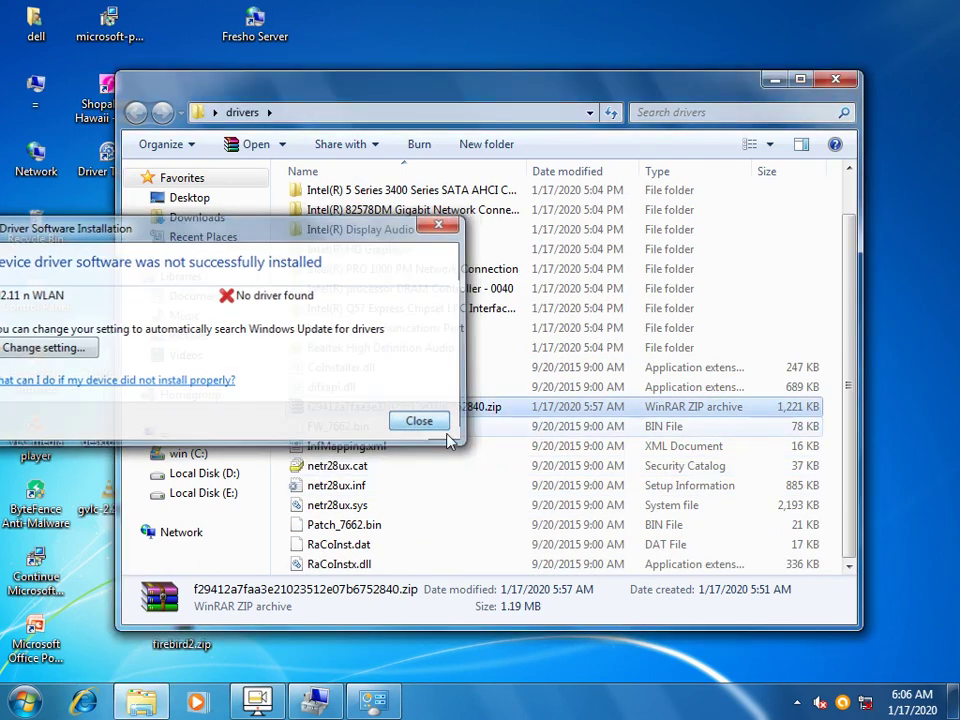
scroll(357, 418, "up", 1)
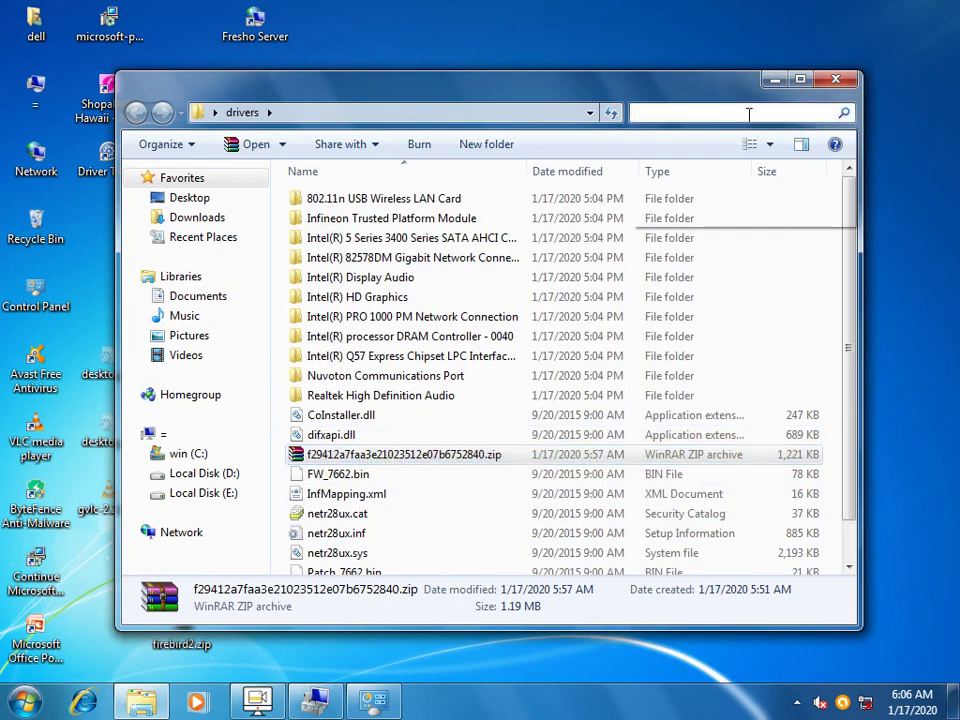
Enter "this driver is for 64bit" as a search in the drivers folder, and return to the folder's contents
left_click(749, 113)
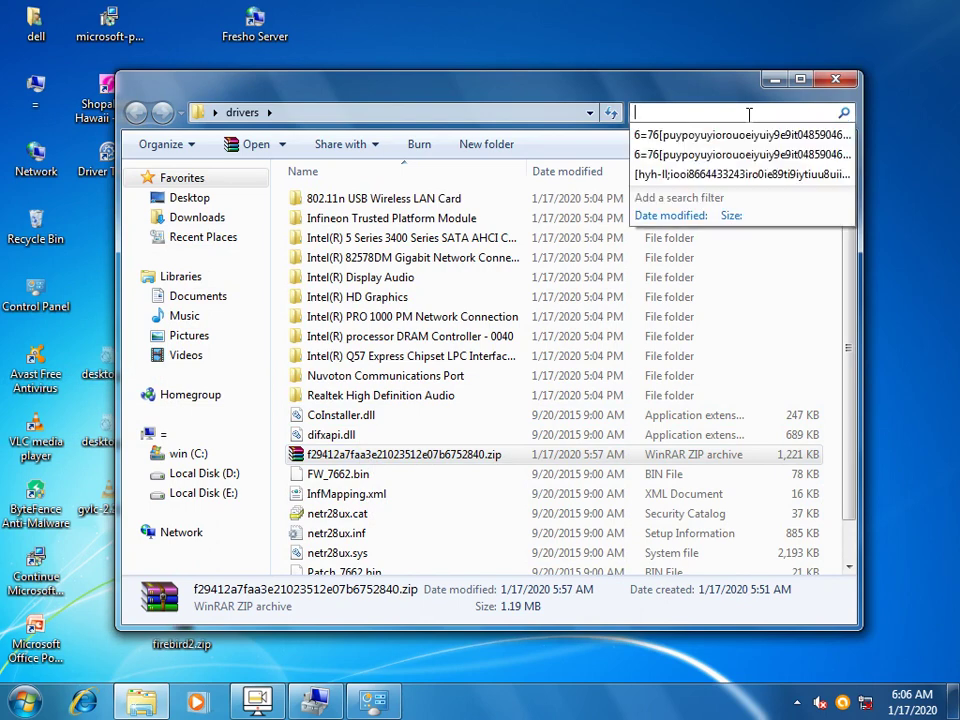
left_click(749, 114)
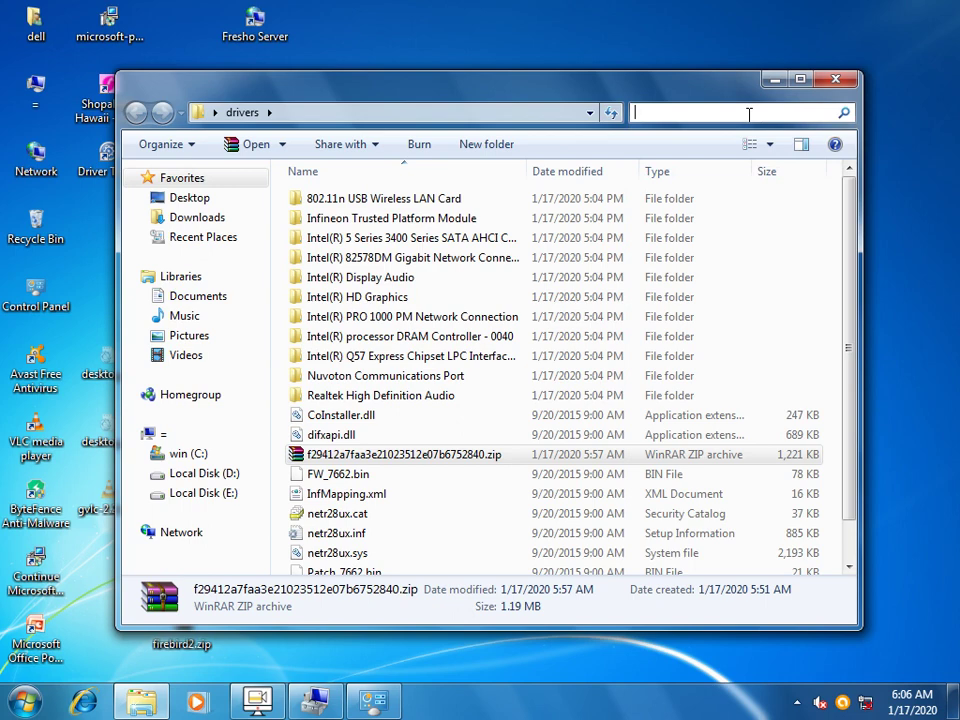
type("this ")
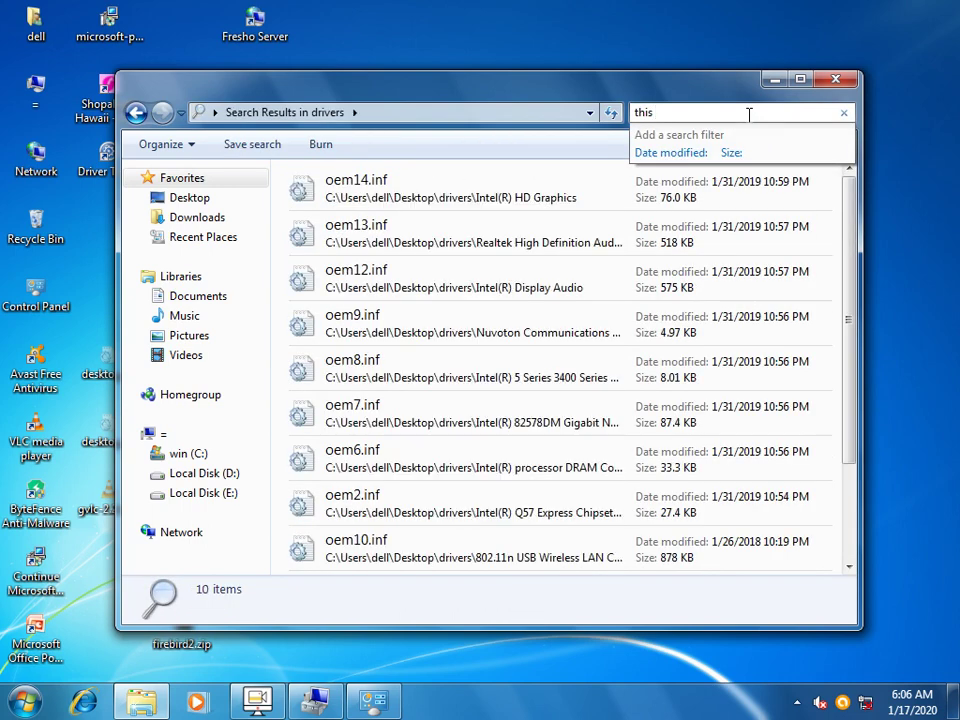
type("dri")
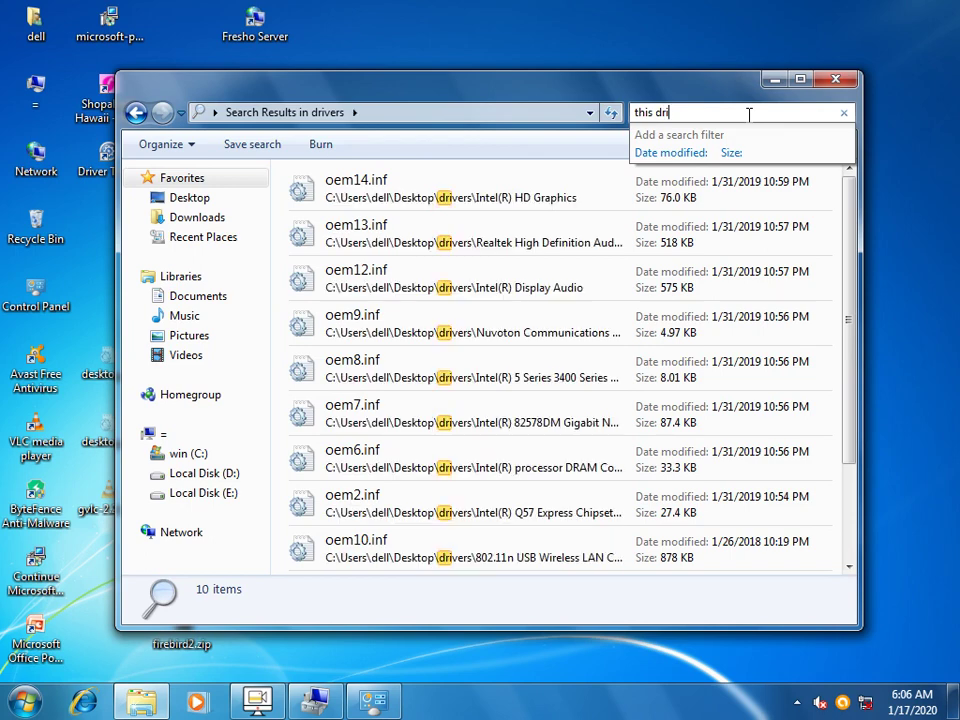
type("ver i")
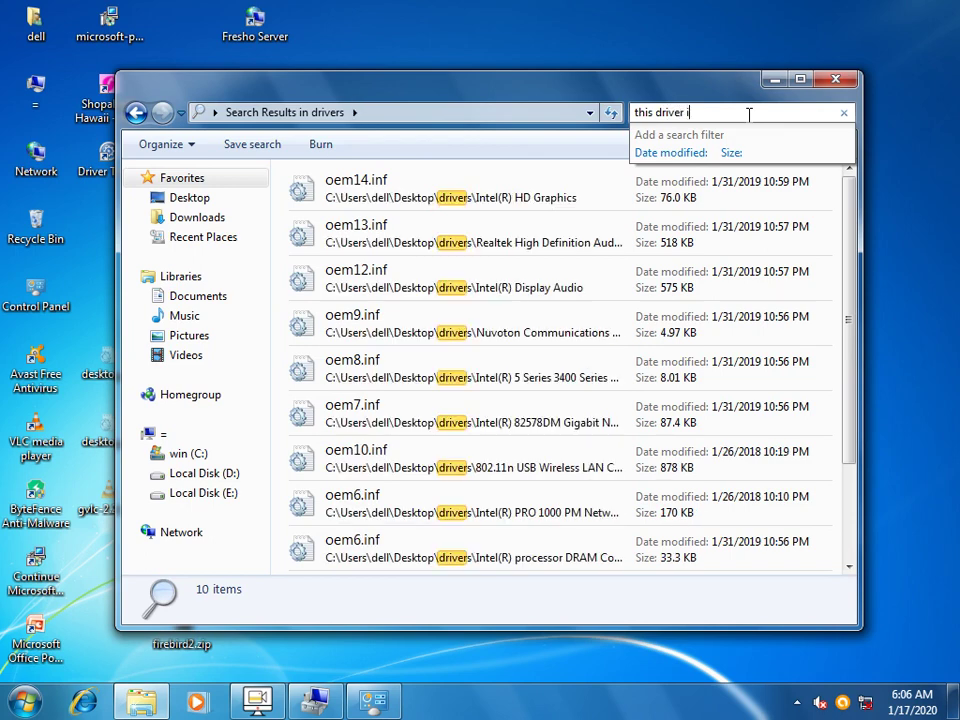
type("s ")
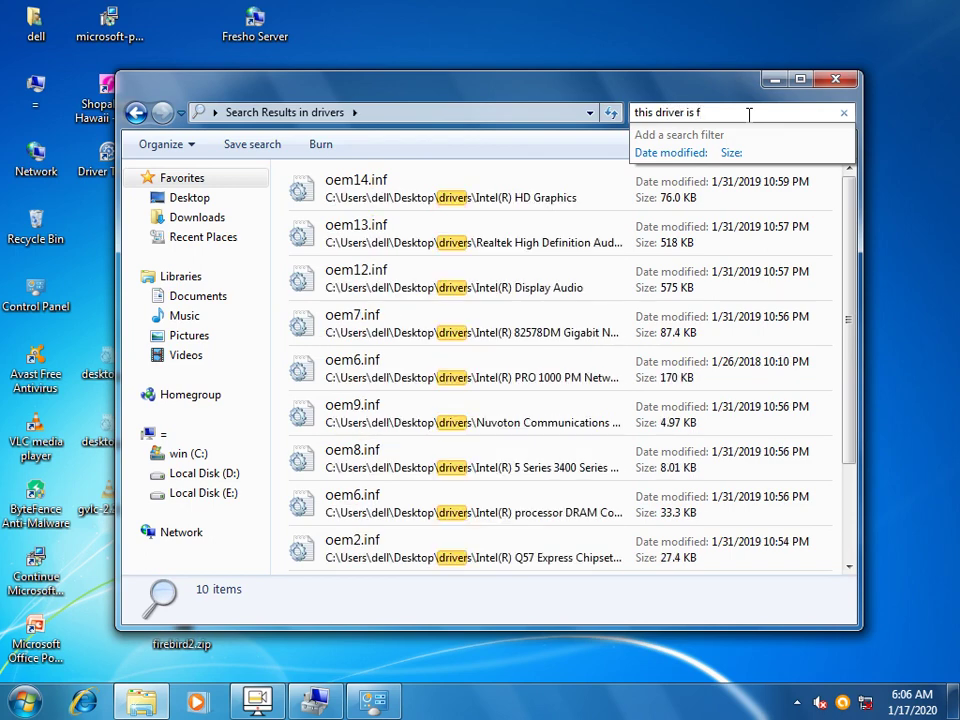
type("for ")
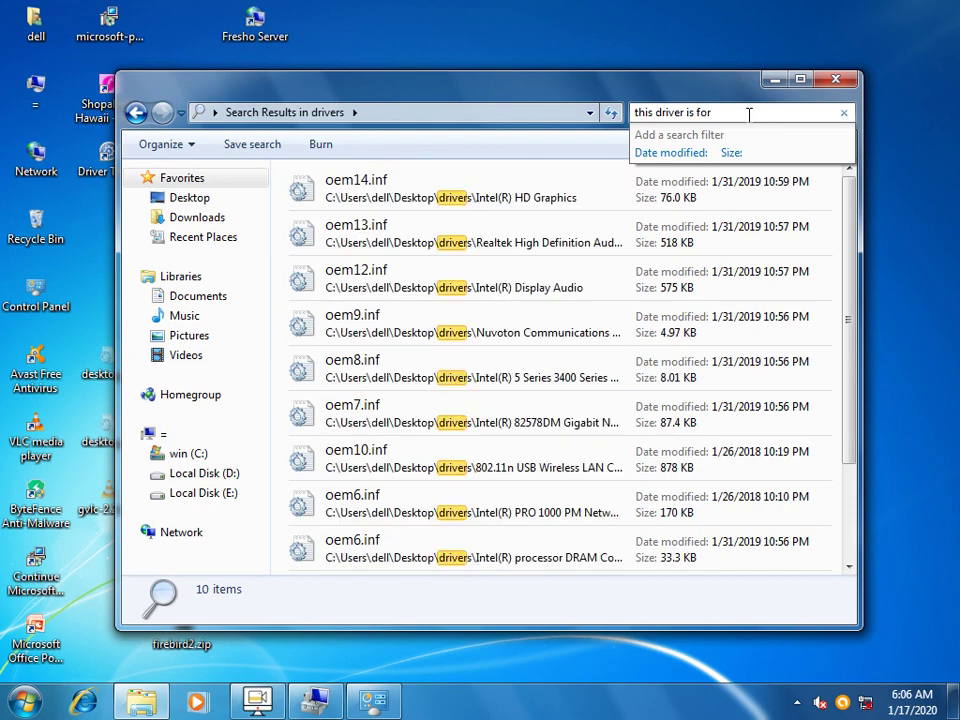
type("64")
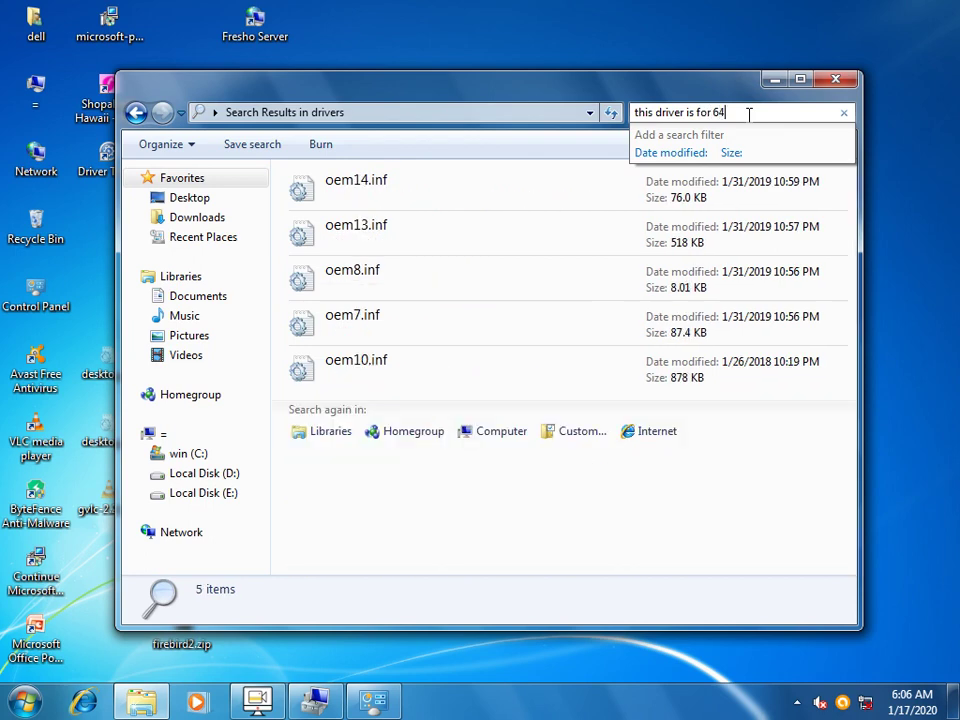
type("bit")
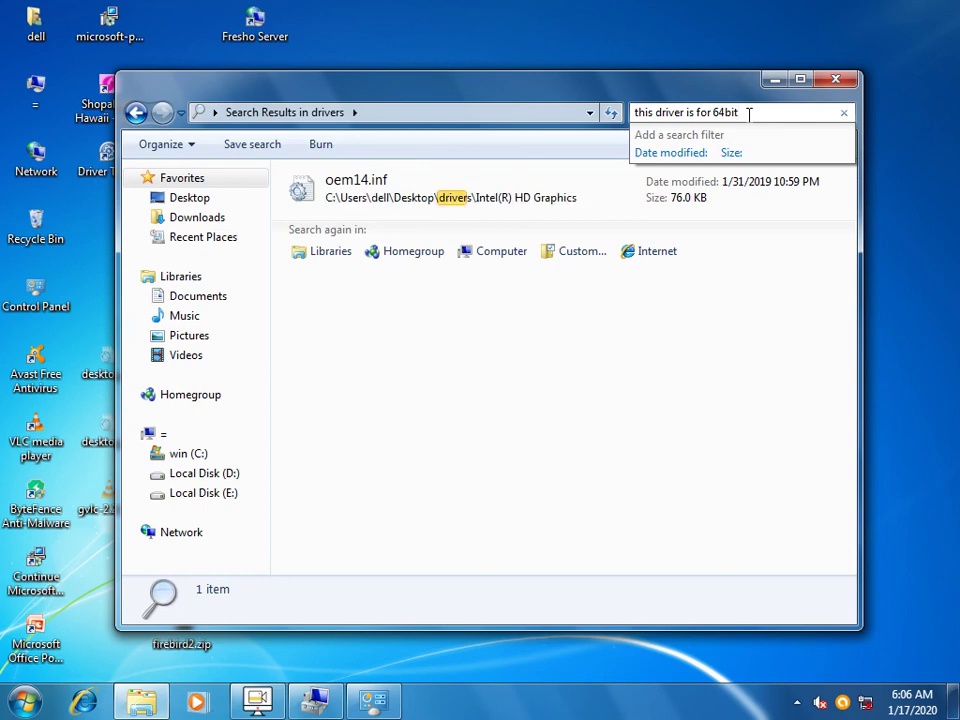
key("ctrl+a")
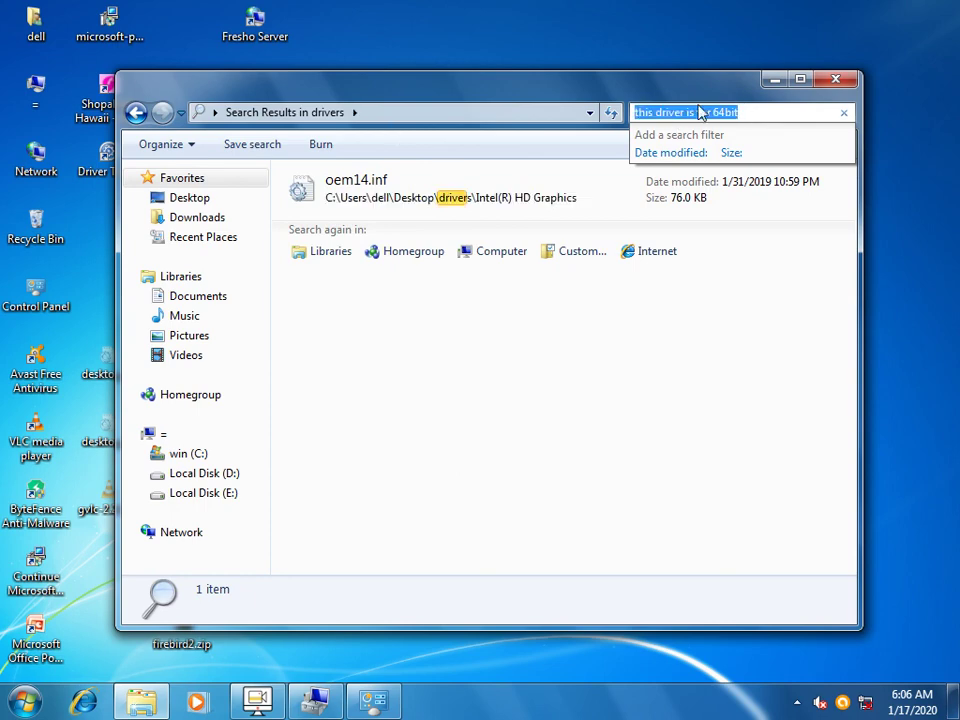
left_click(136, 113)
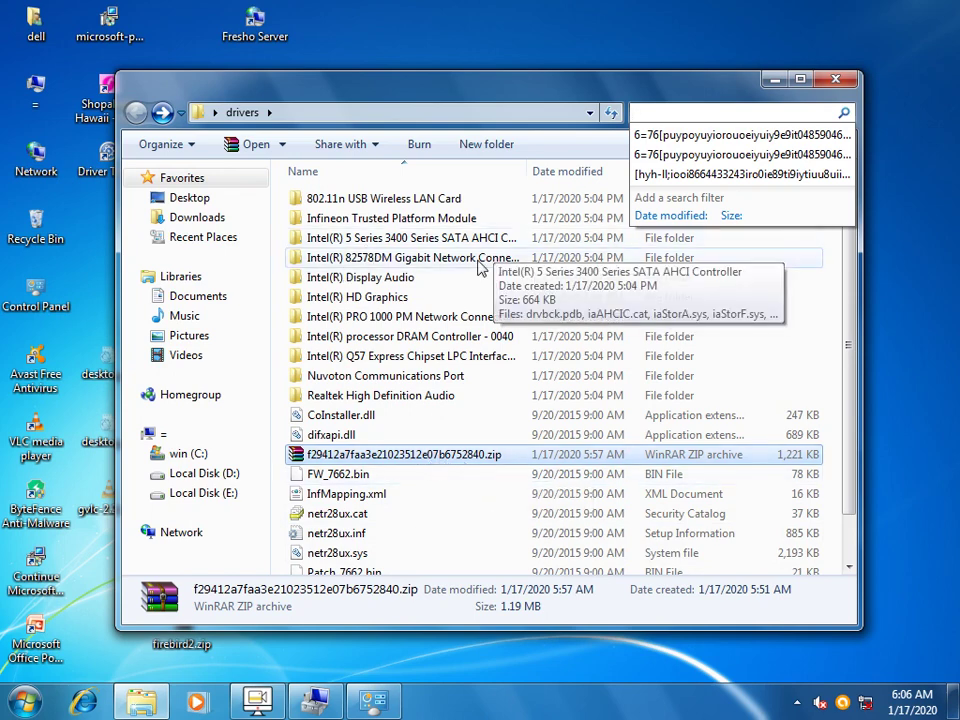
Select the 802.11n USB Wireless LAN Card folder, enter "this for 32bit" as a search, and return to the folder's contents
left_click(362, 200)
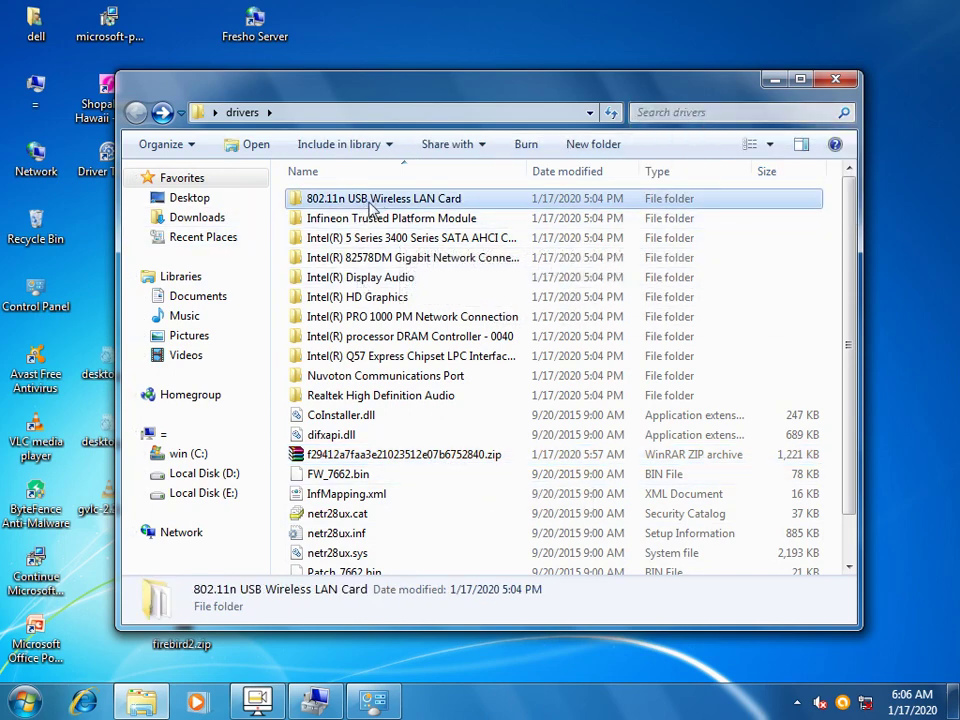
left_click(671, 112)
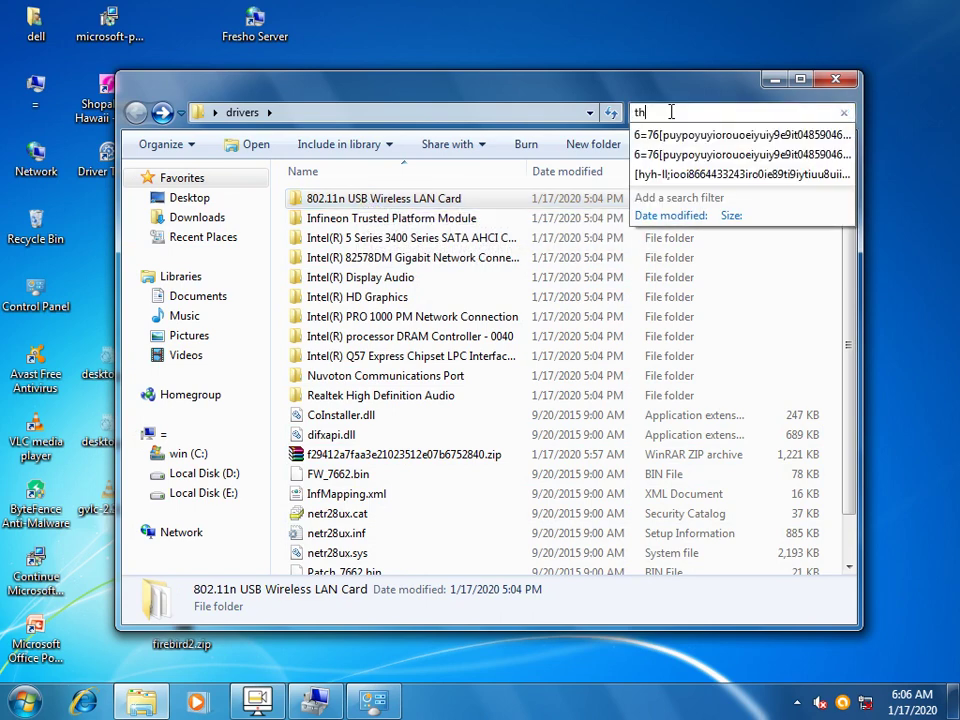
type("this for")
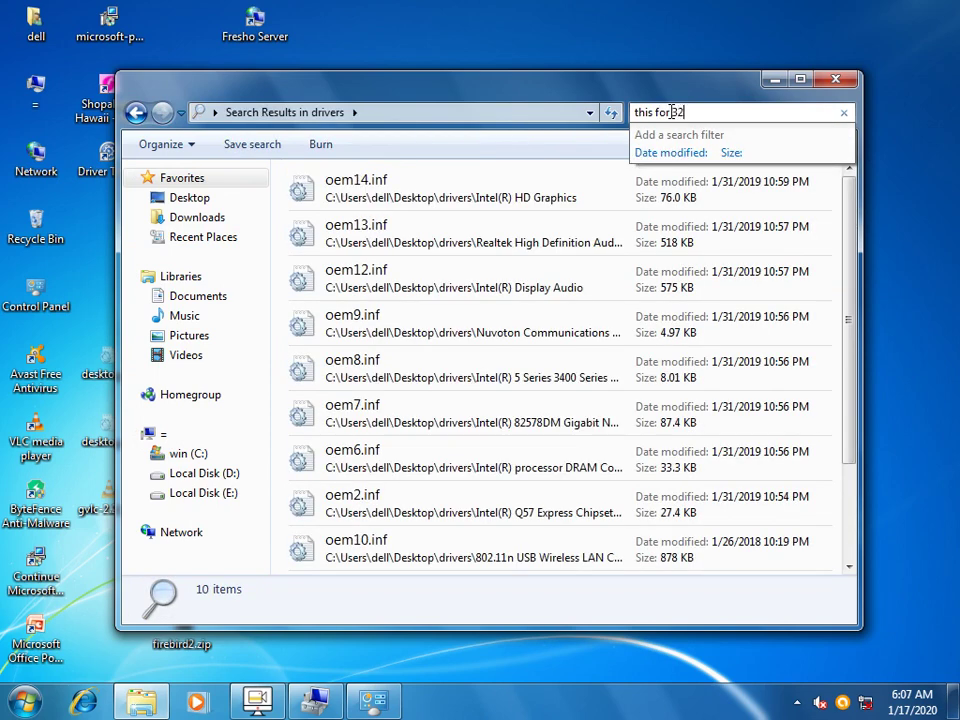
type("32bit")
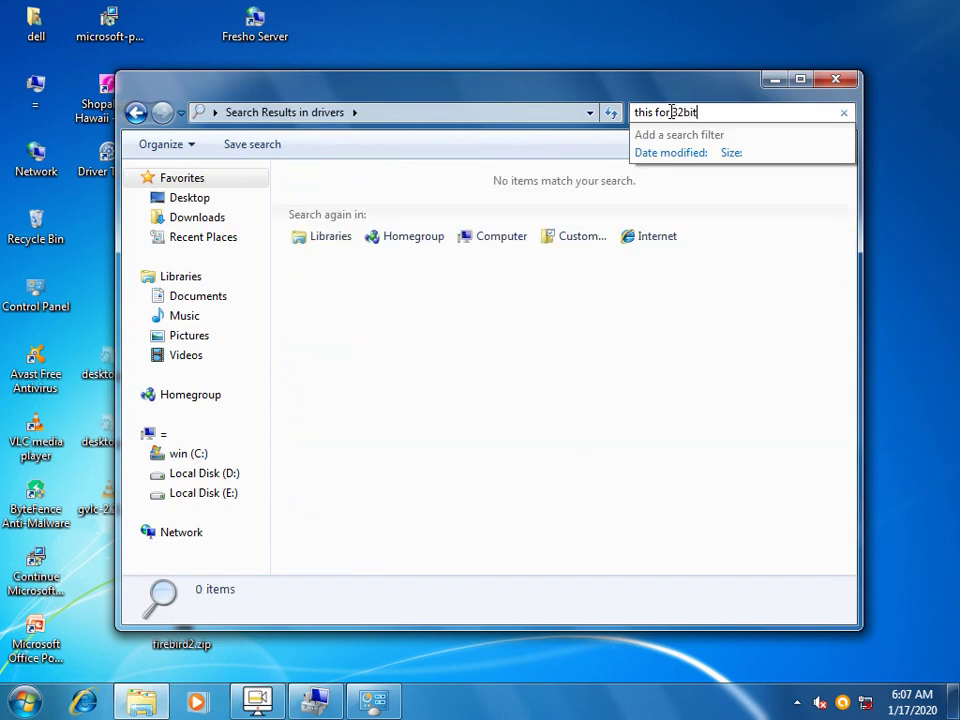
left_click(671, 112)
left_click(137, 112)
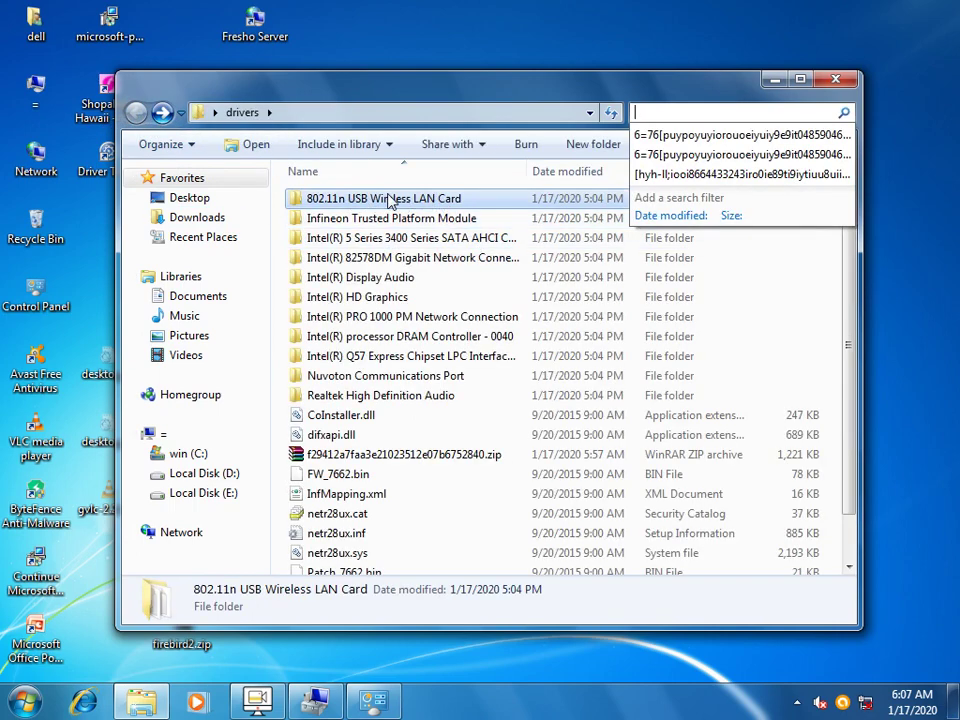
Close the drivers folder window and move the drivers folder higher up on the desktop
left_click(837, 80)
left_click_drag(775, 432, 727, 229)
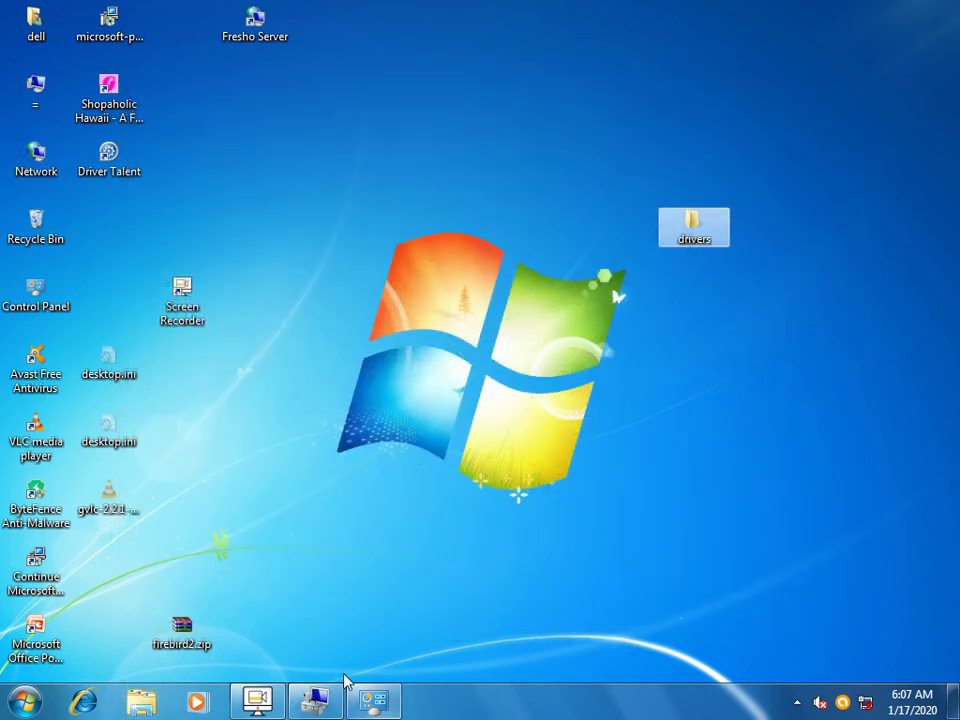
Try to update the 802.11 n WLAN device's driver from the drivers folder on the desktop, and close the update wizard
left_click(315, 700)
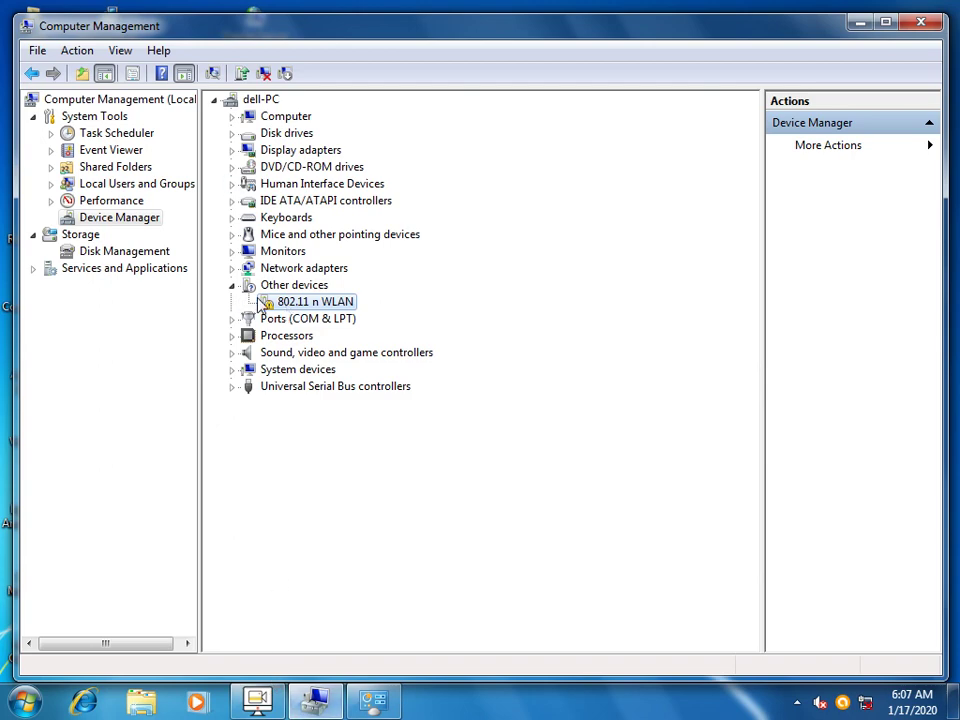
right_click(283, 305)
left_click(315, 312)
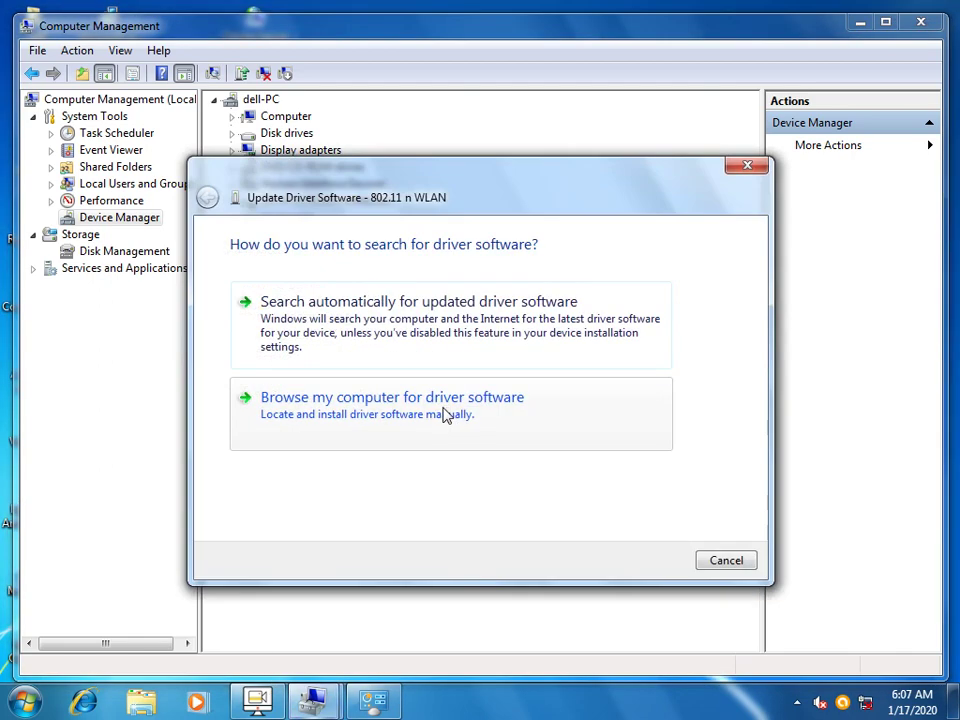
left_click(418, 418)
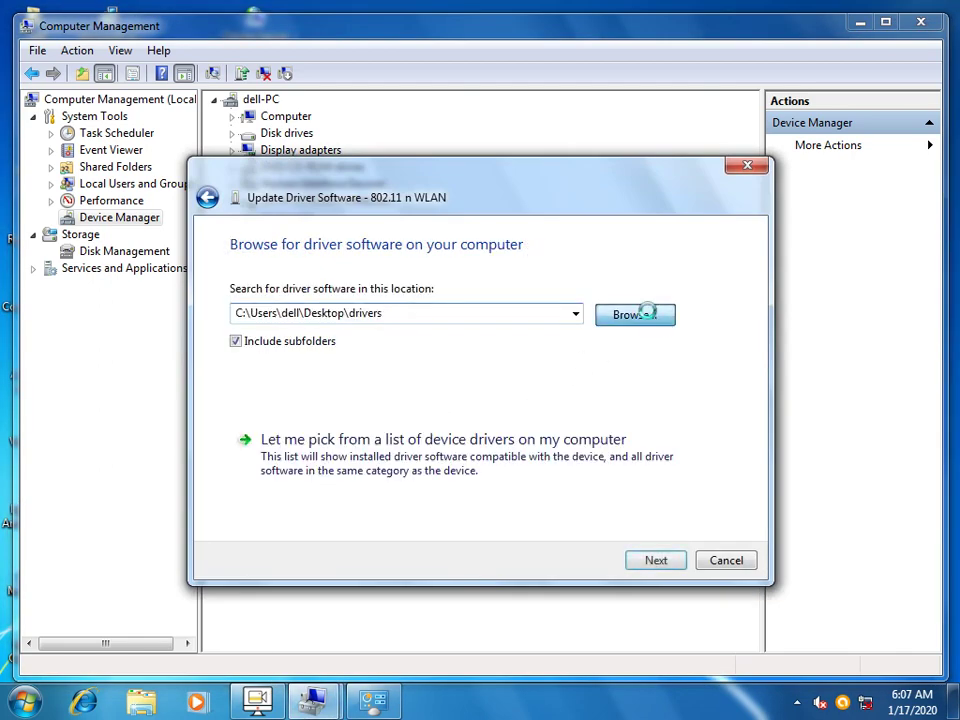
left_click(649, 314)
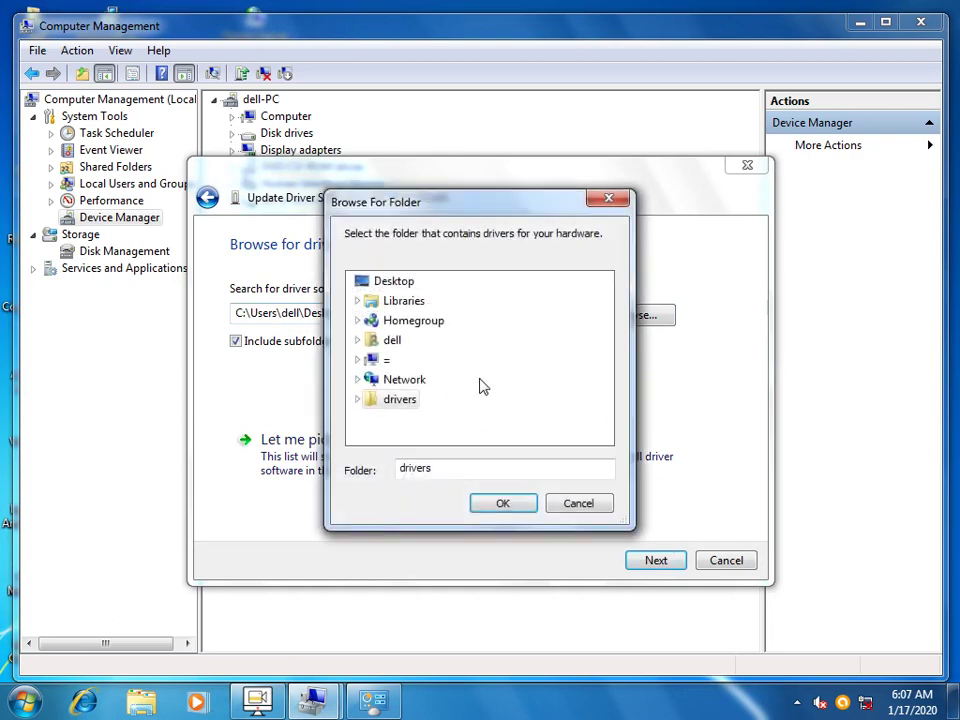
left_click(378, 402)
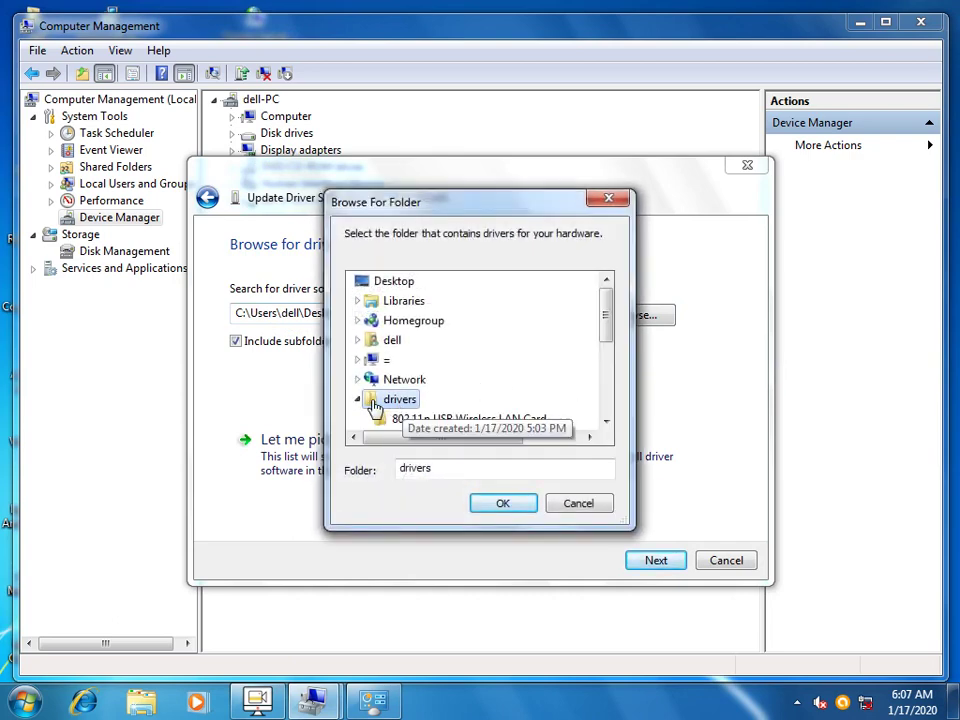
left_click(502, 505)
left_click(678, 564)
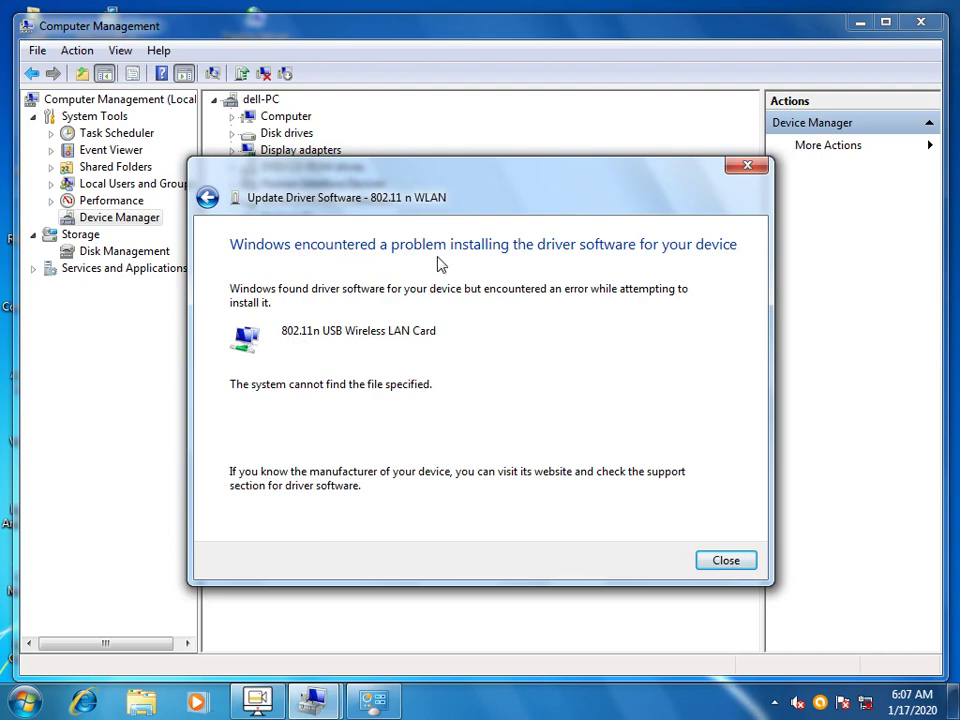
left_click(726, 564)
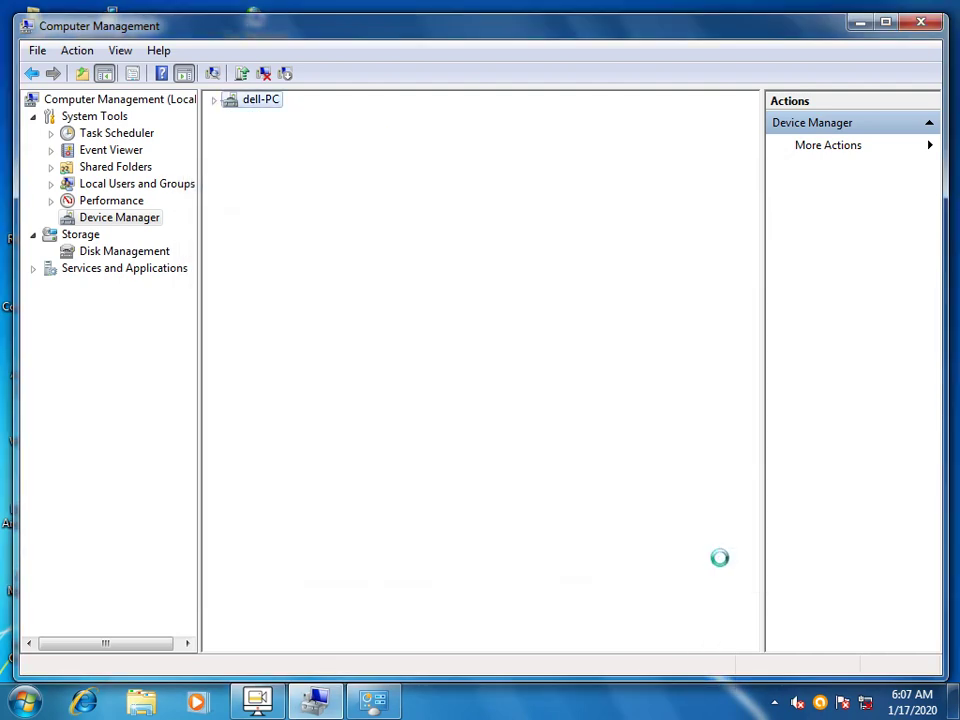
Minimize the Computer Management window and refresh the desktop
left_click(858, 23)
right_click(334, 190)
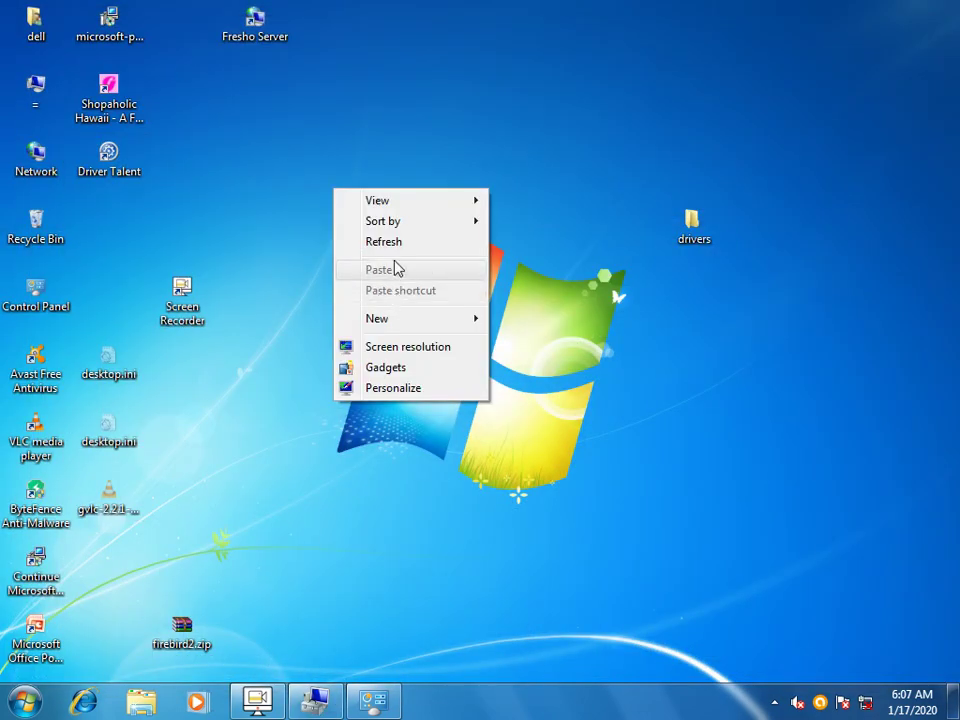
left_click(390, 242)
Look through Local Disk (D:) and the DTLFolder on Local Disk (E:), checking DriversBackup and the driver folder inside DriversDownLoad
double_click(38, 95)
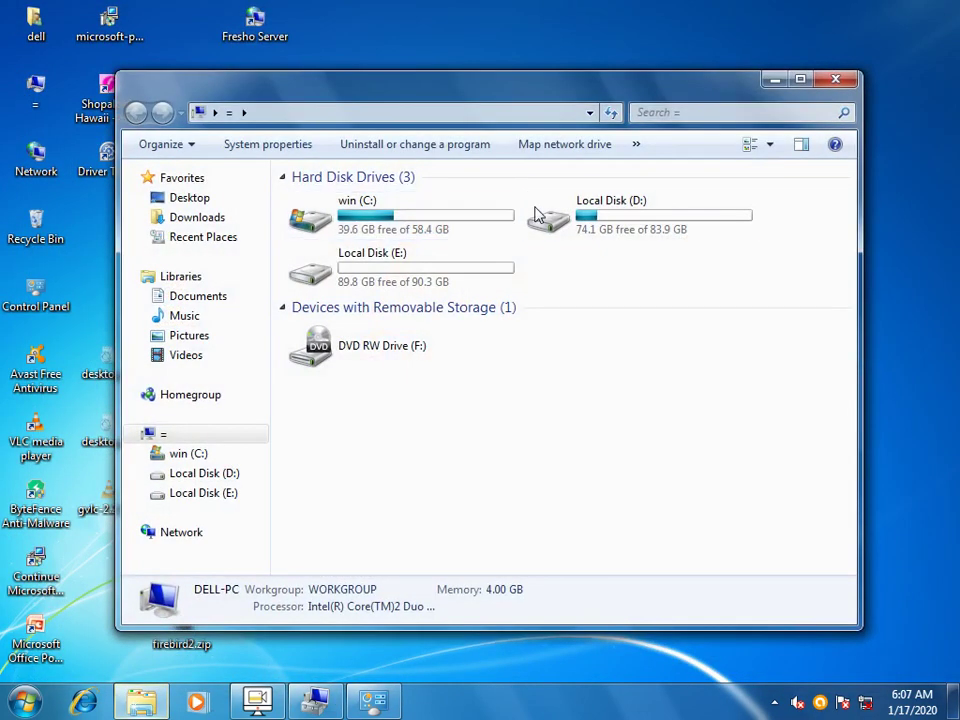
double_click(536, 212)
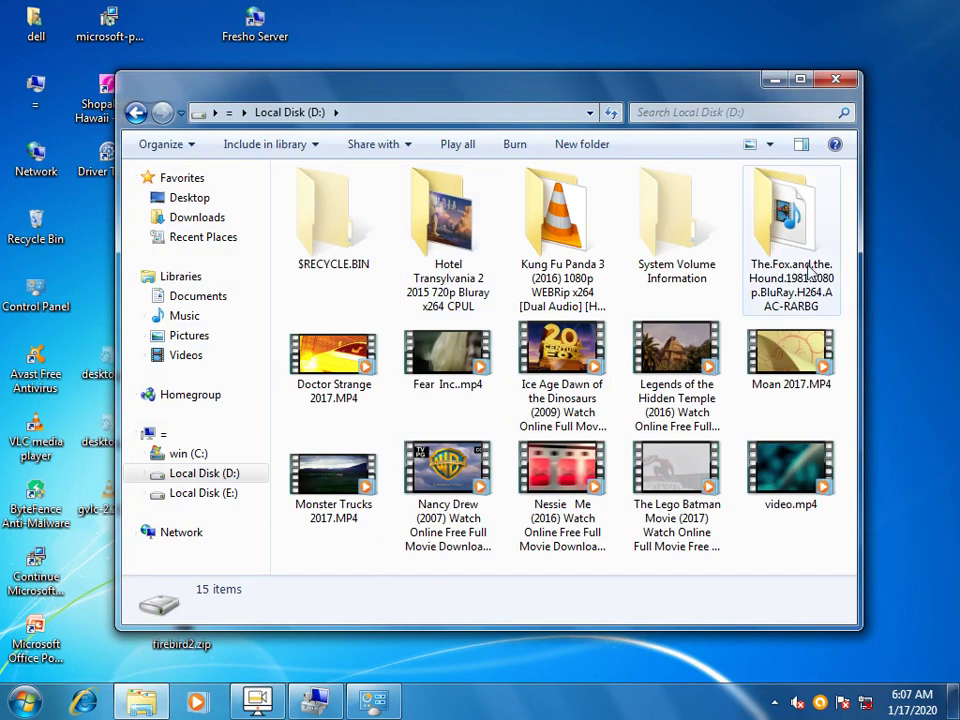
left_click(192, 493)
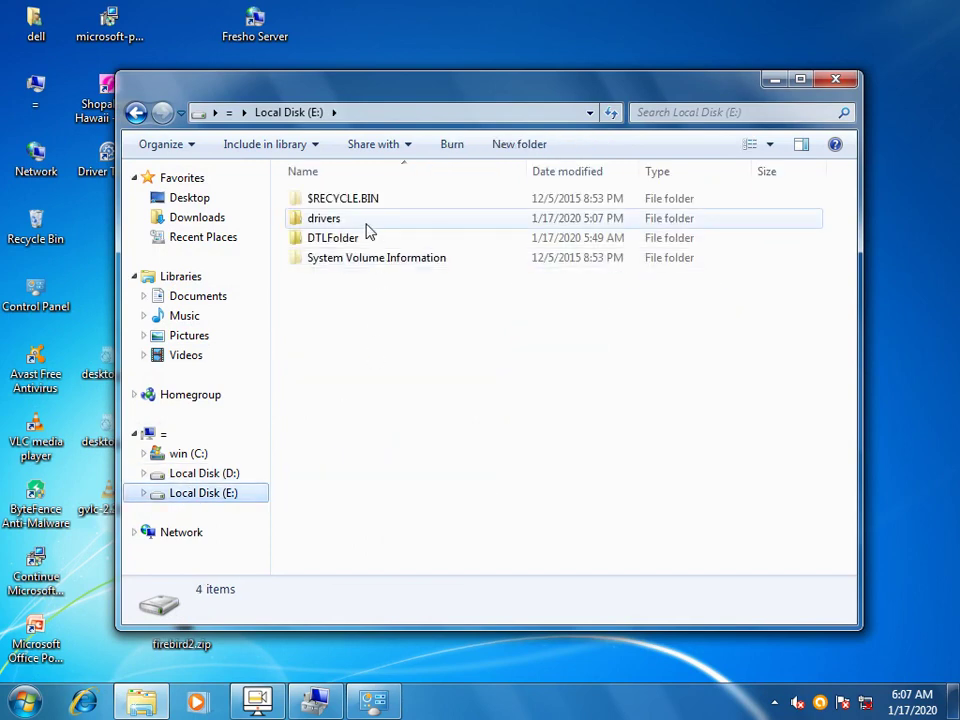
double_click(342, 237)
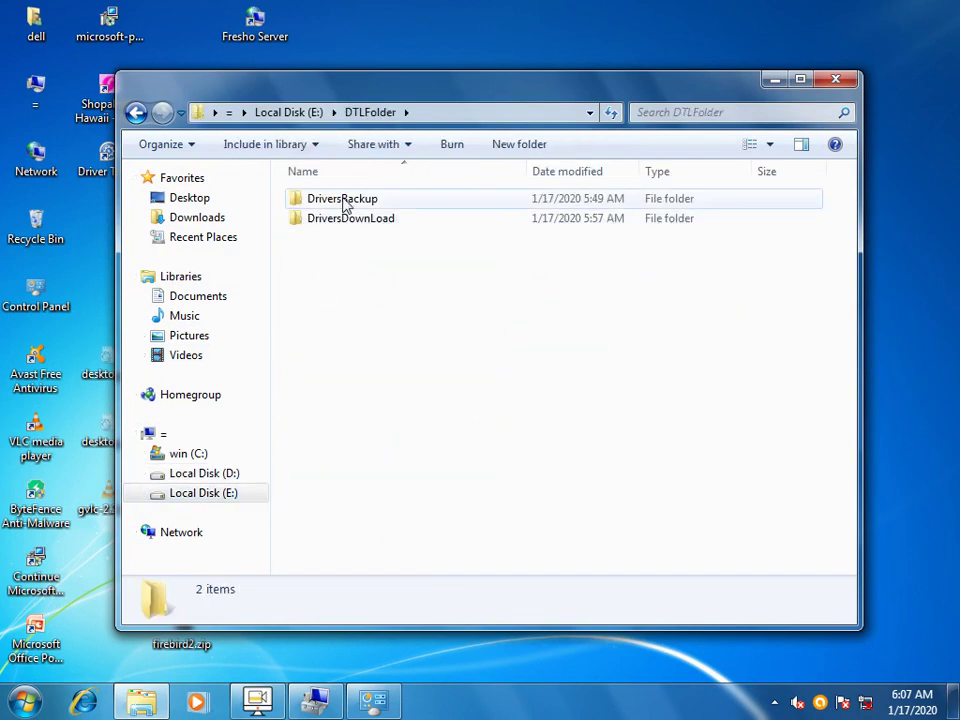
double_click(343, 201)
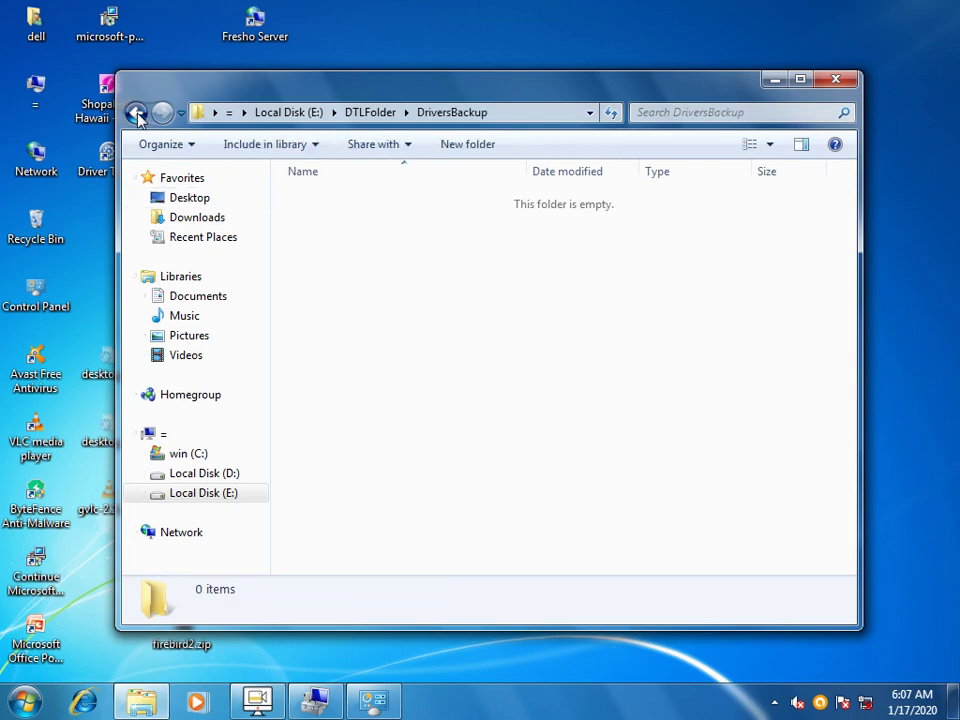
left_click(135, 111)
double_click(340, 220)
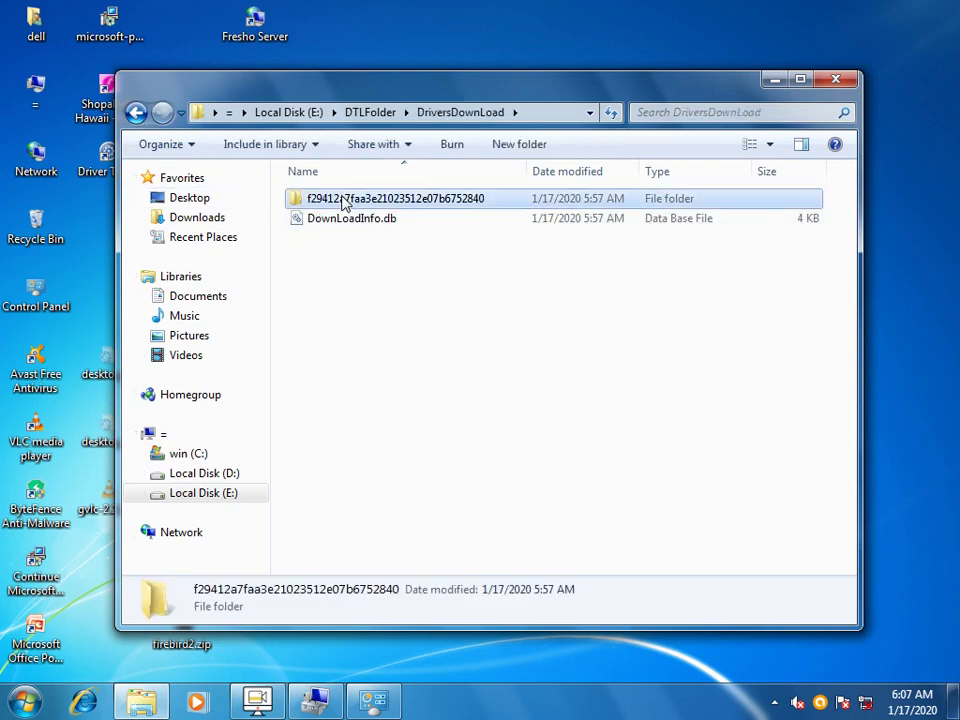
double_click(343, 202)
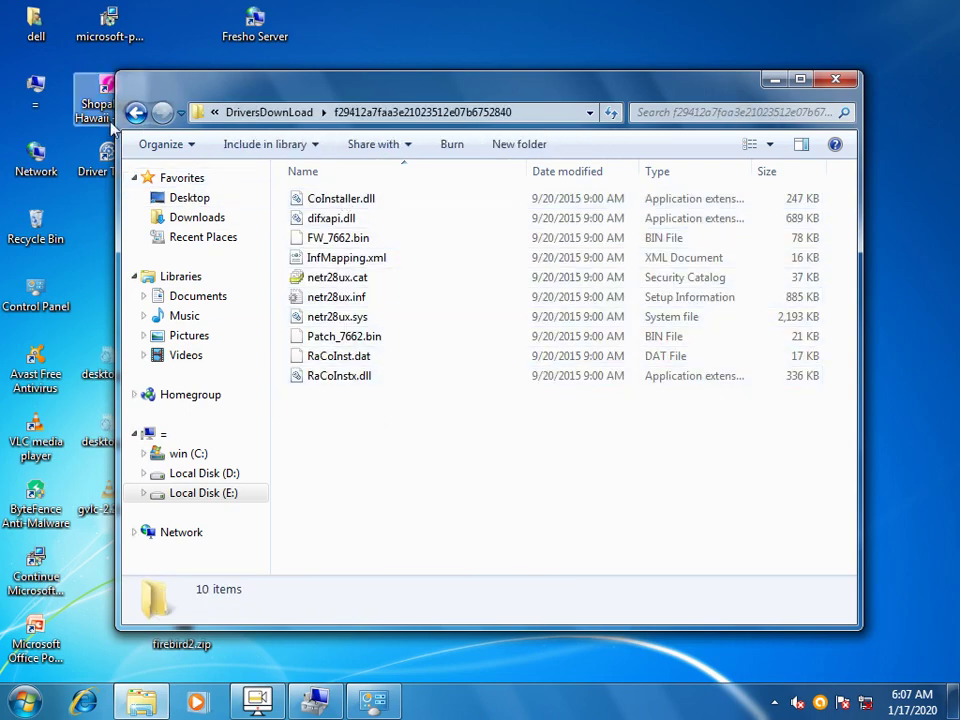
Copy the DriversDownLoad folder from DTLFolder into the drivers folder on the desktop, and close the file window
left_click(143, 115)
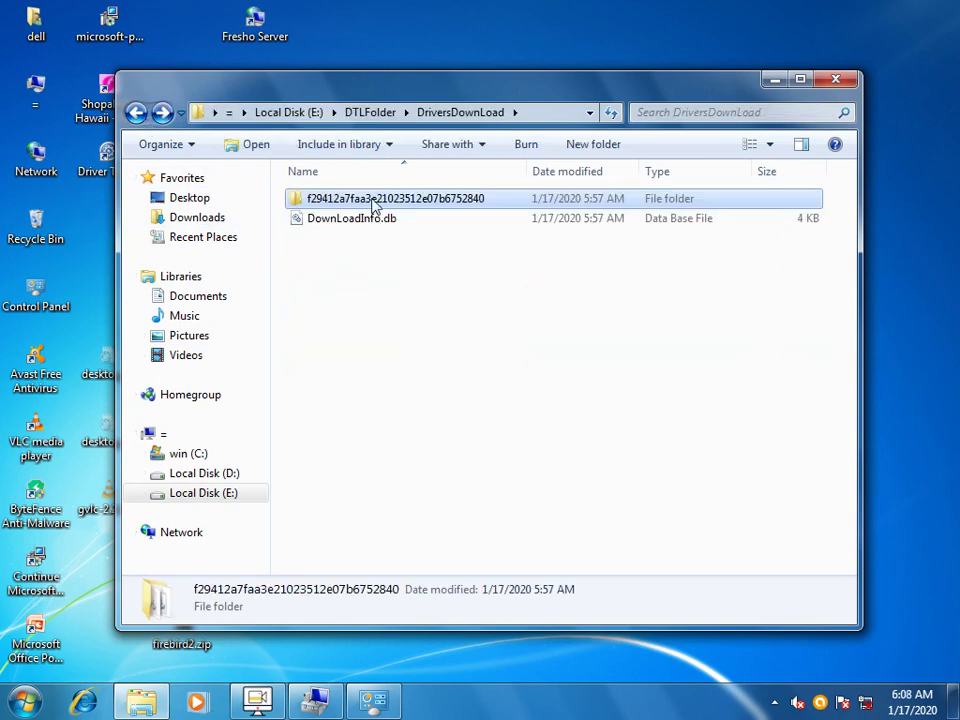
left_click(134, 116)
left_click(337, 203)
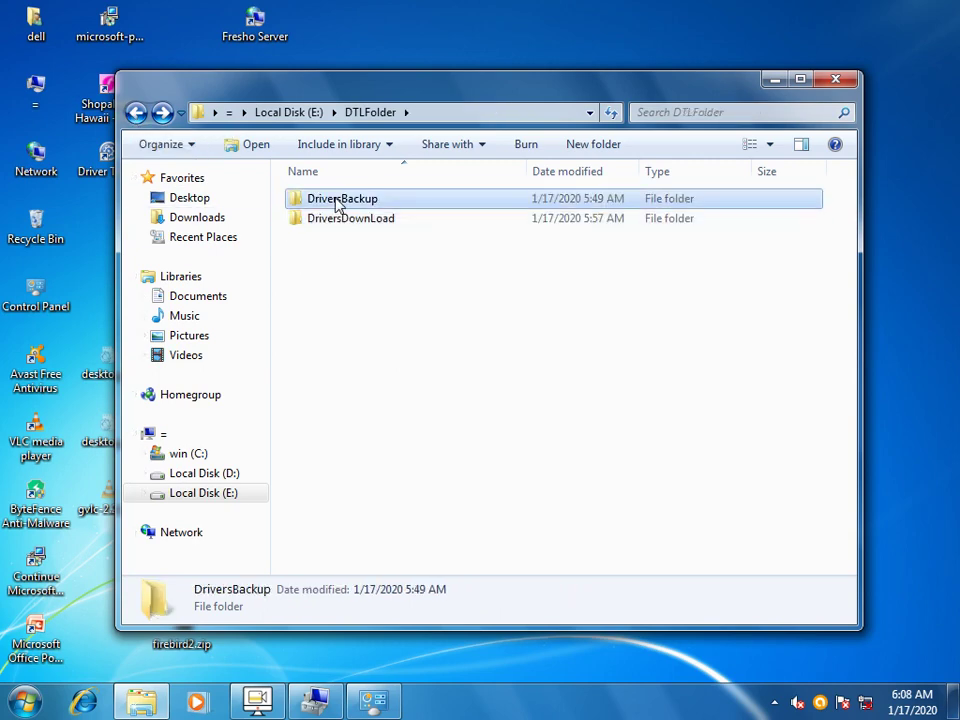
double_click(337, 203)
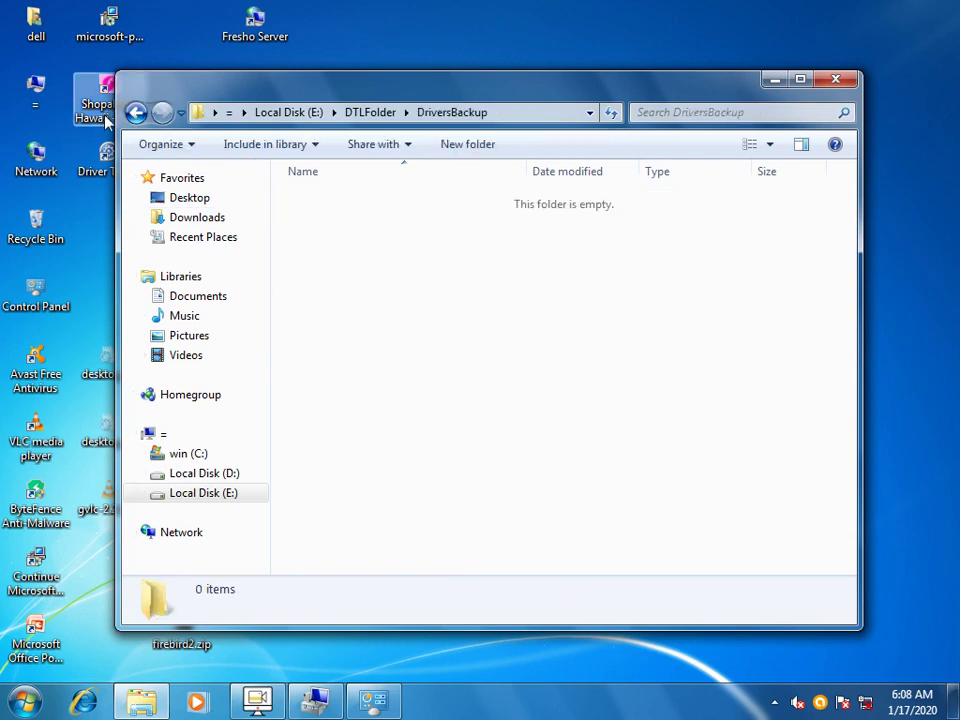
left_click(139, 116)
left_click_drag(330, 218, 697, 243)
left_click(838, 81)
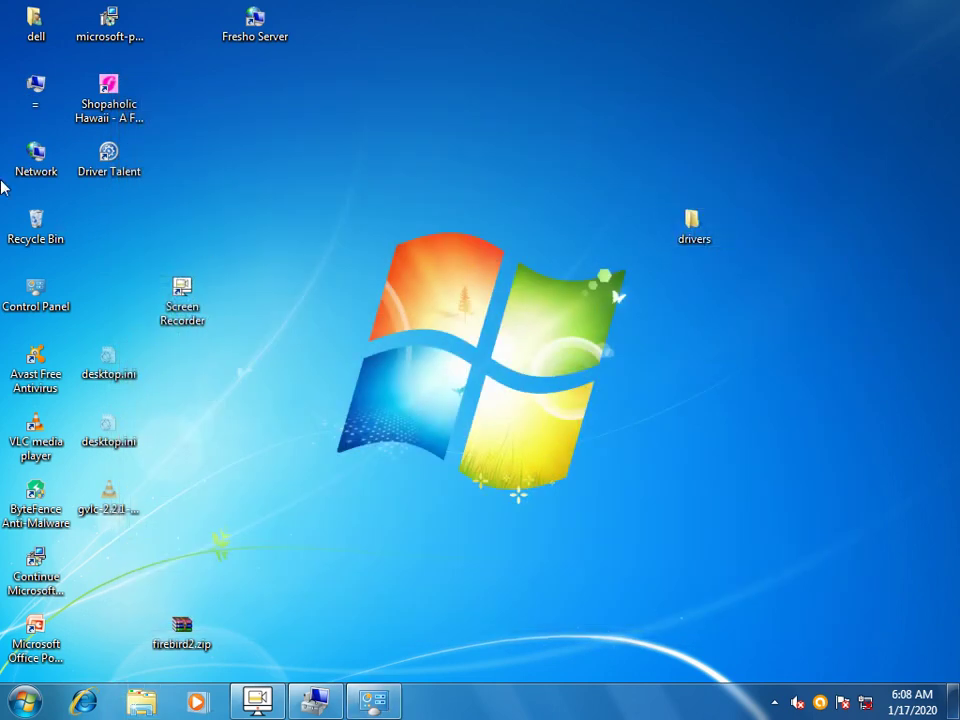
Install the 802.11 n WLAN device's driver in Device Manager from the desktop drivers folder, with subfolders included
right_click(34, 100)
left_click(642, 435)
left_click(312, 700)
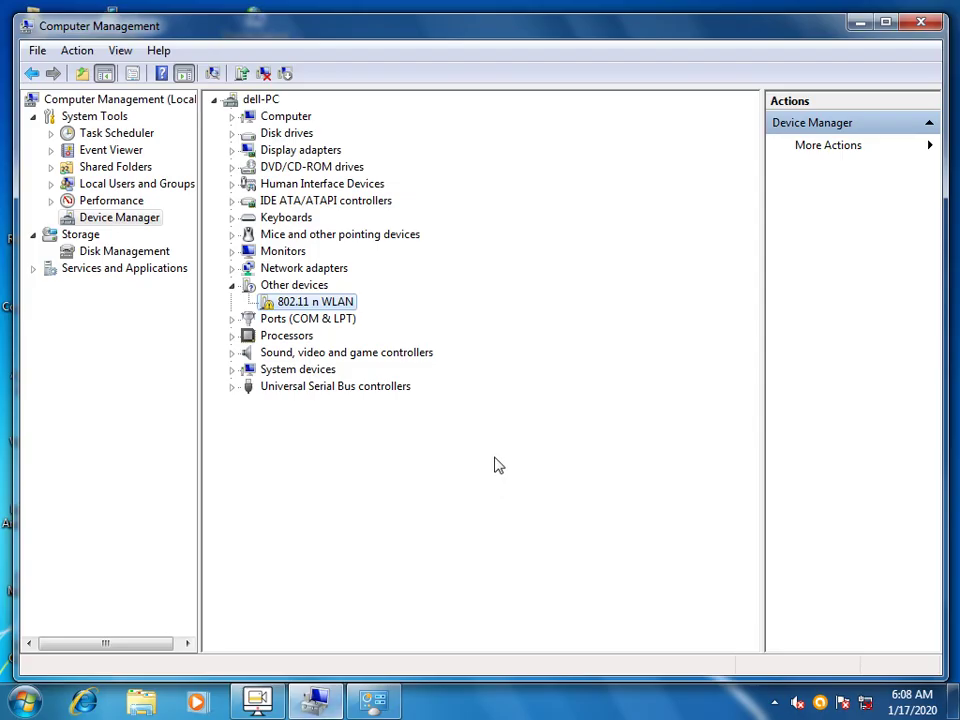
right_click(273, 309)
left_click(298, 319)
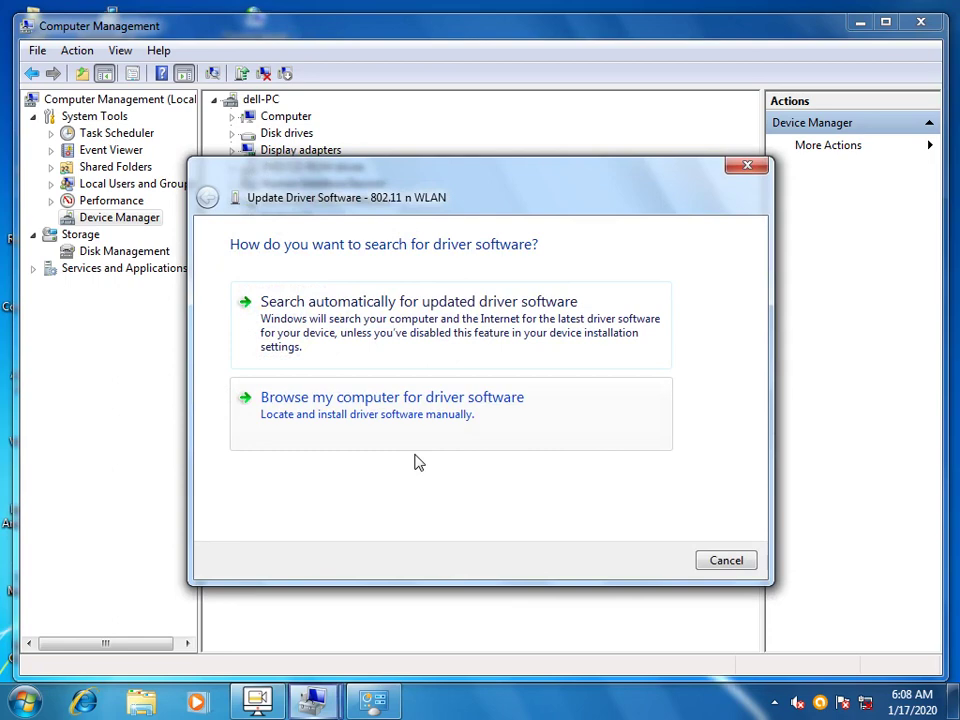
left_click(366, 441)
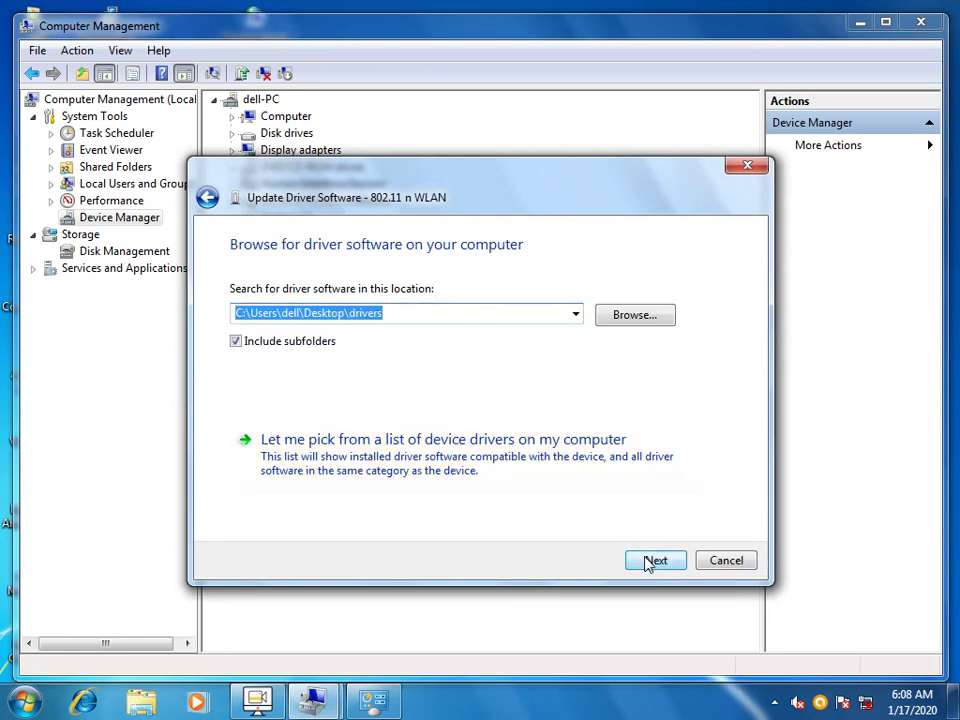
left_click(648, 563)
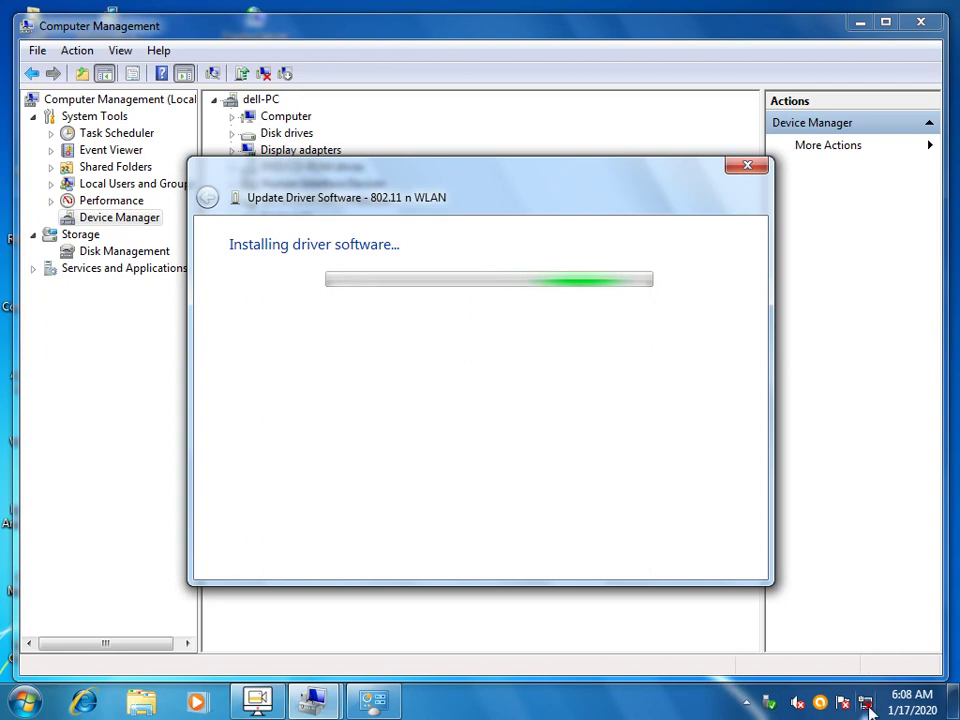
View the available wireless networks and close the driver update wizard
left_click(838, 704)
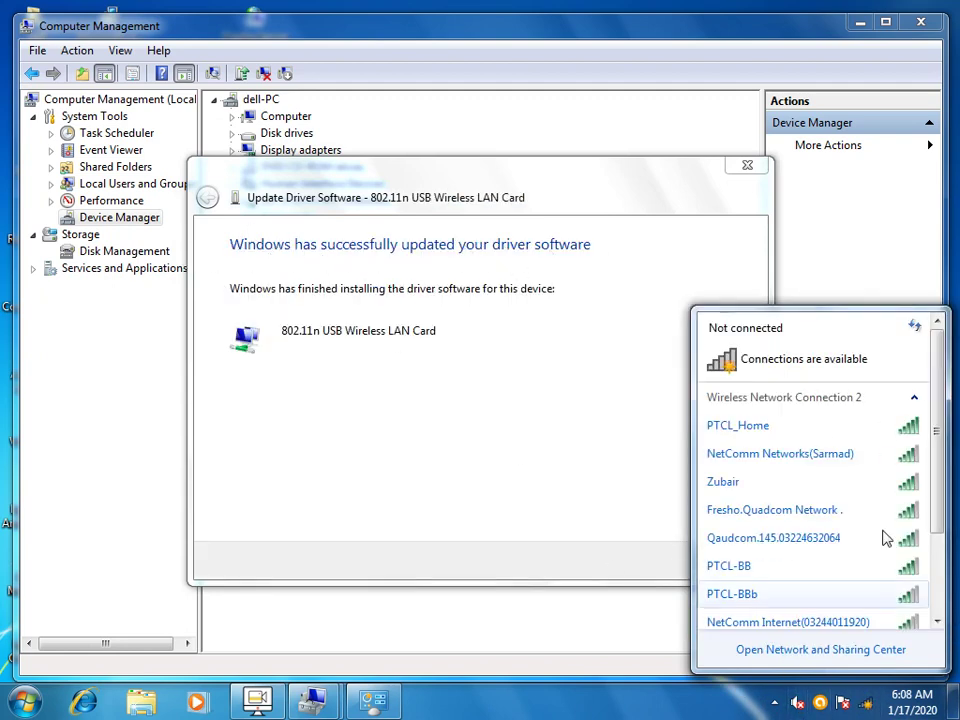
left_click(748, 168)
left_click(748, 167)
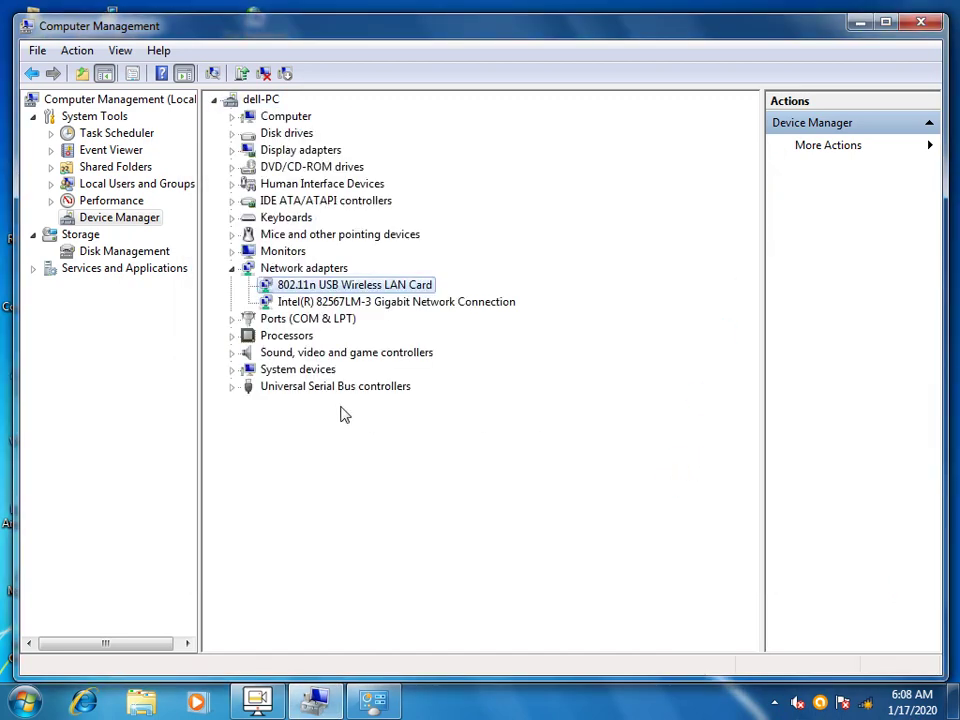
Check the wireless network list again and close the Computer Management window
left_click(866, 704)
left_click(921, 21)
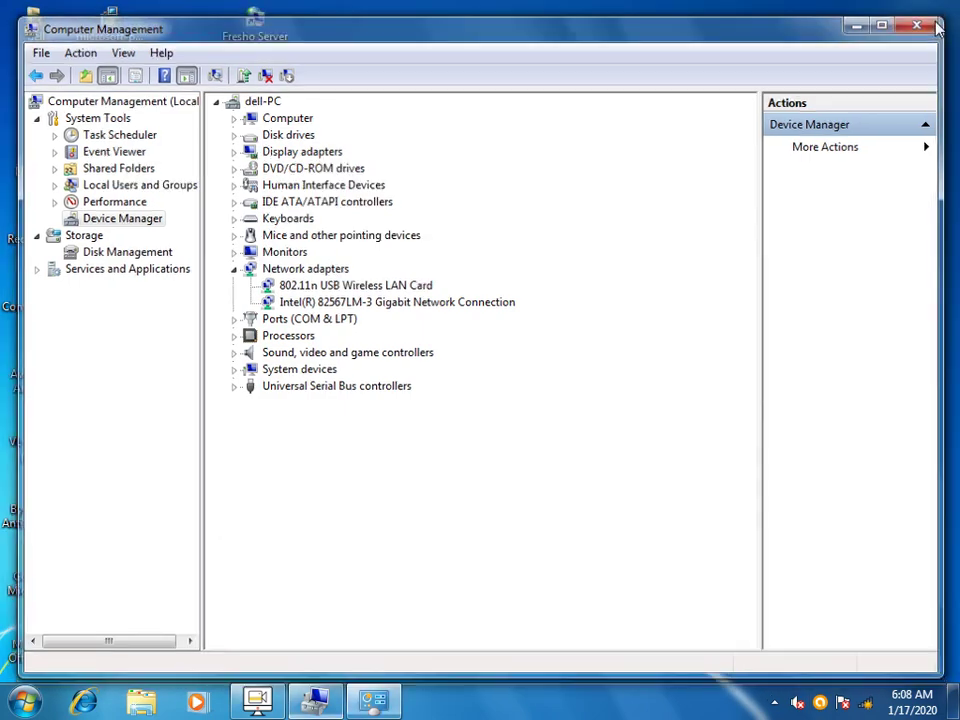
left_click(921, 21)
Examine the contents of the desktop drivers folder and its DriversDownLoad subfolder, and close the window
double_click(688, 232)
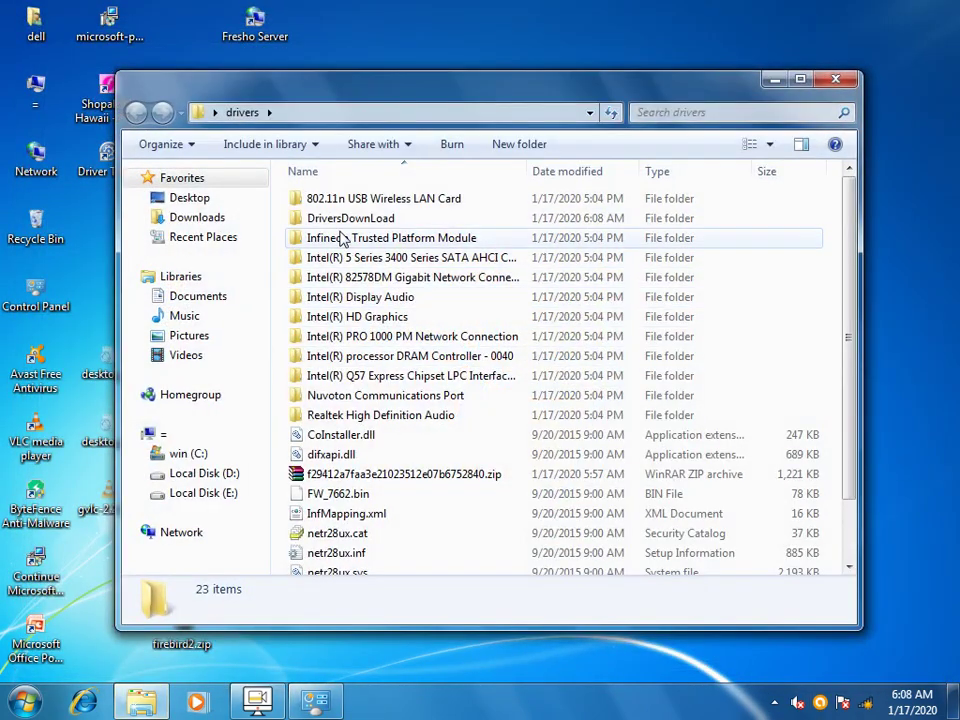
double_click(340, 217)
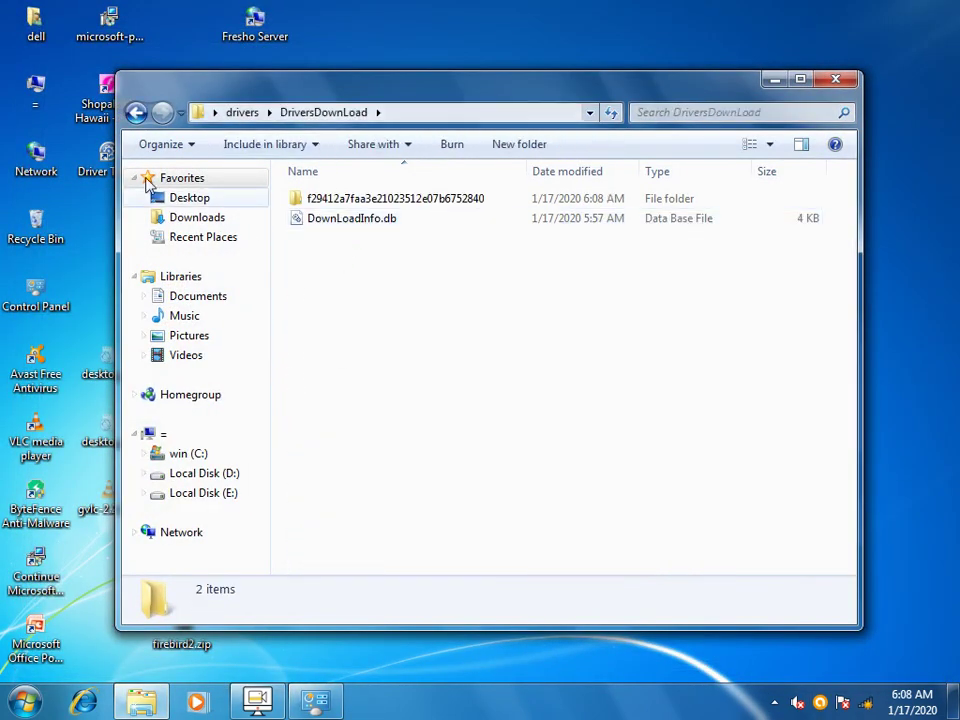
left_click(135, 112)
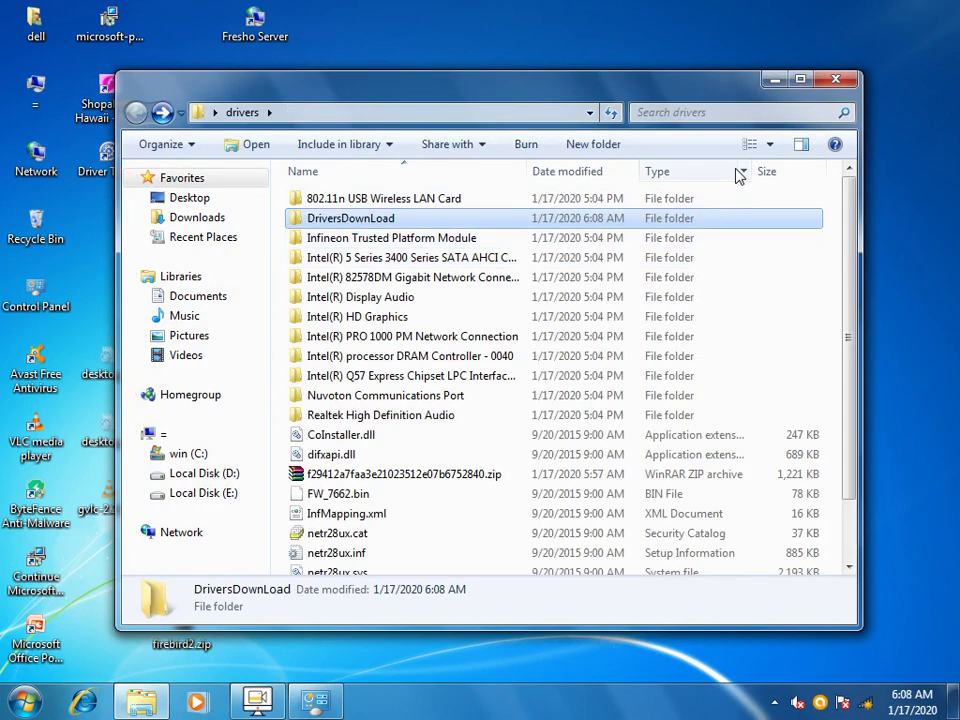
scroll(740, 366, "down", 2)
left_click(831, 80)
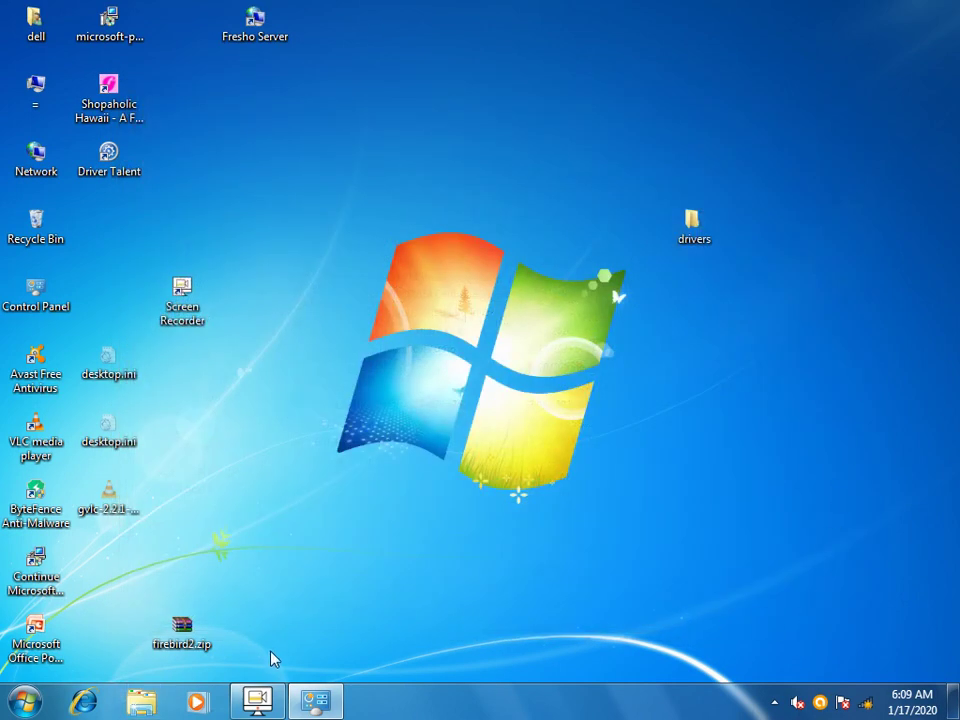
Enter "thank for watching" in the Start menu search and dismiss the menu
left_click(12, 710)
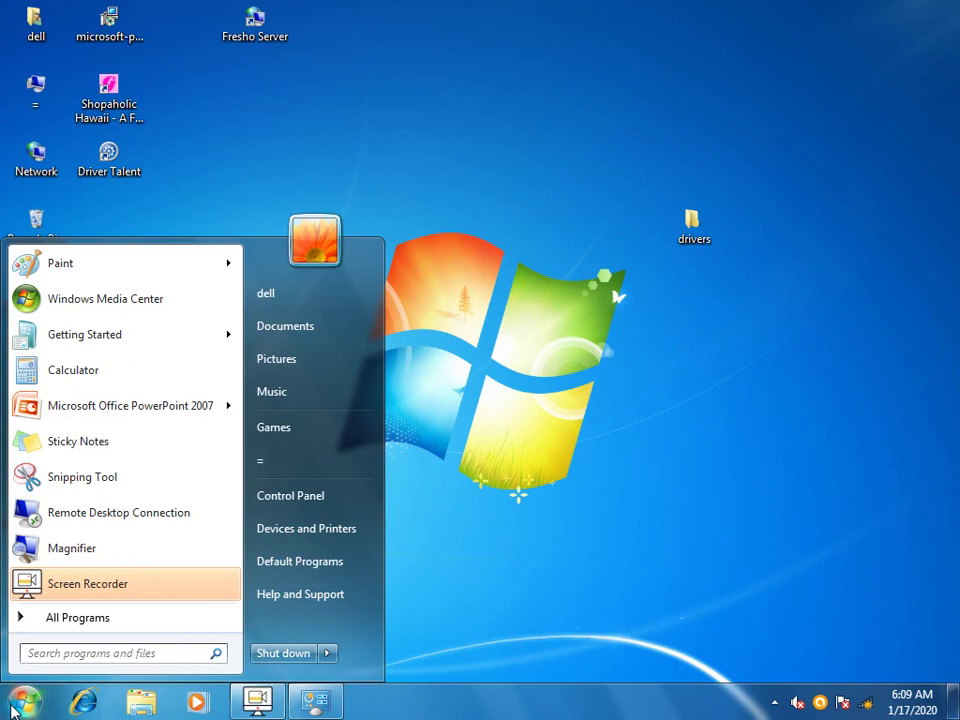
type("t")
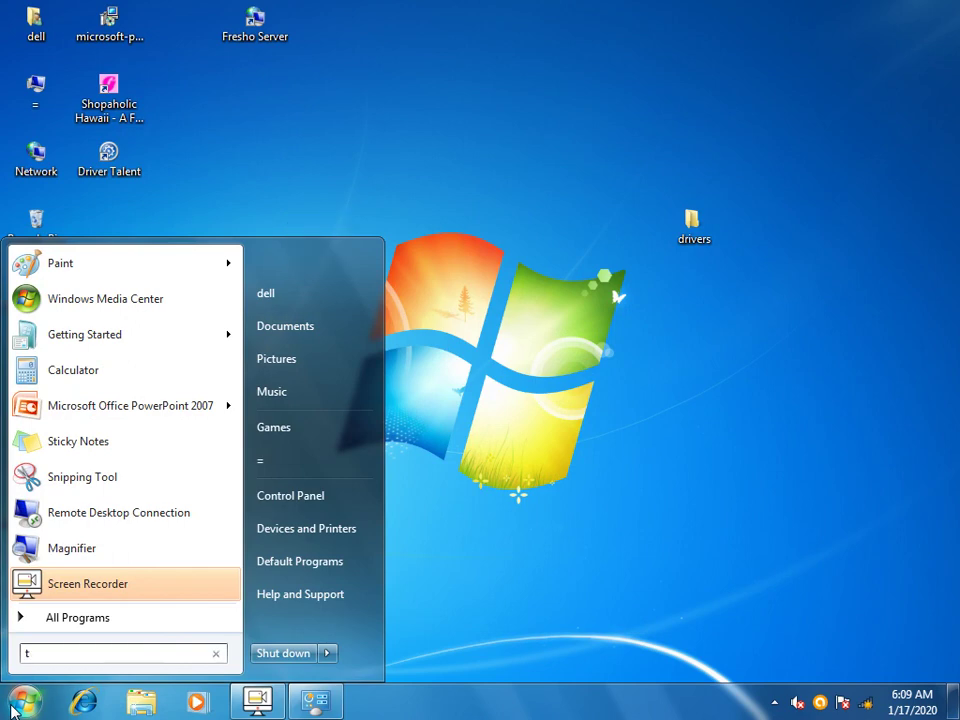
type("han")
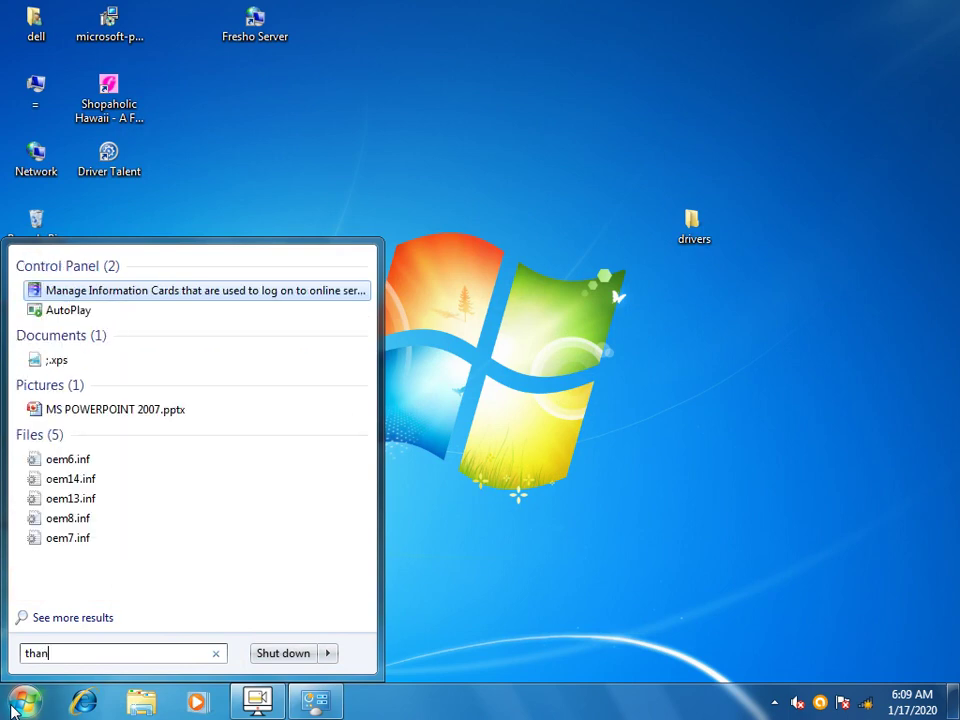
type("k for ")
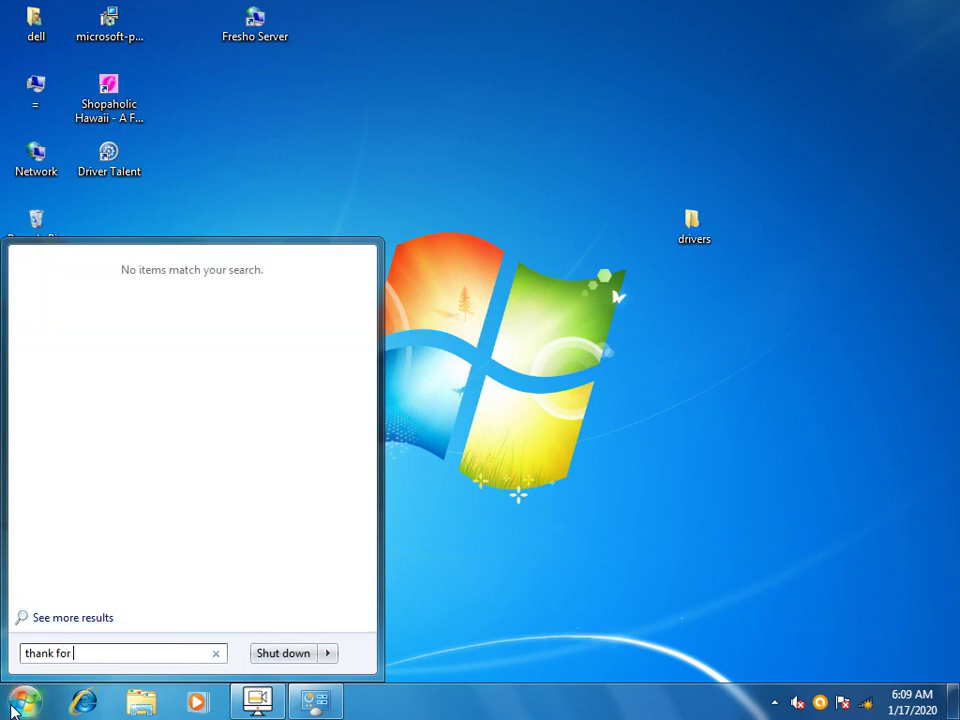
type("watch")
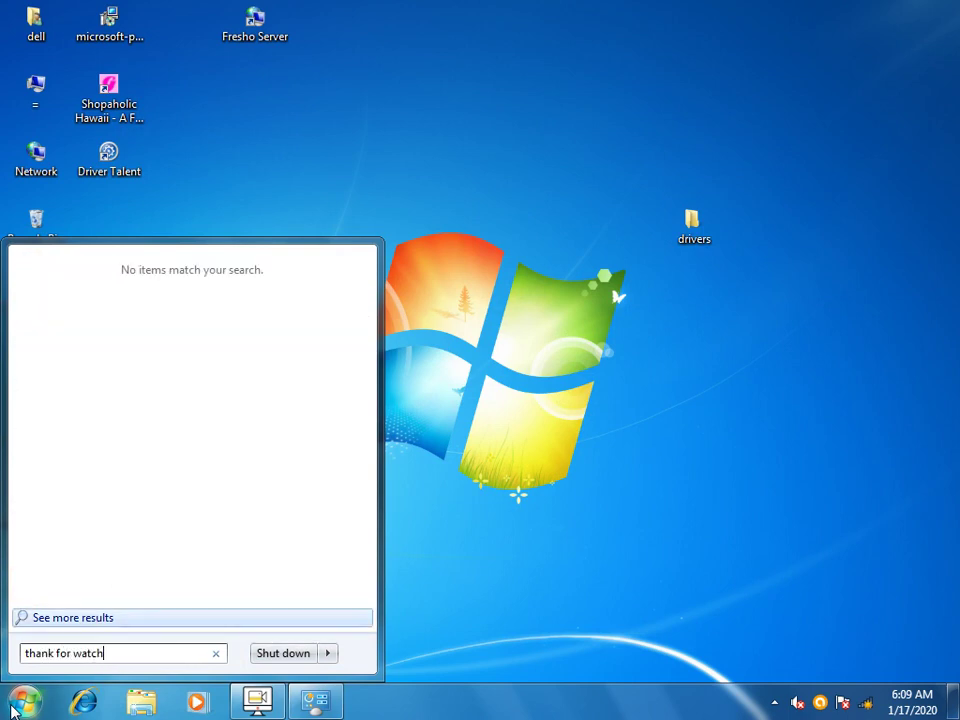
type("ing")
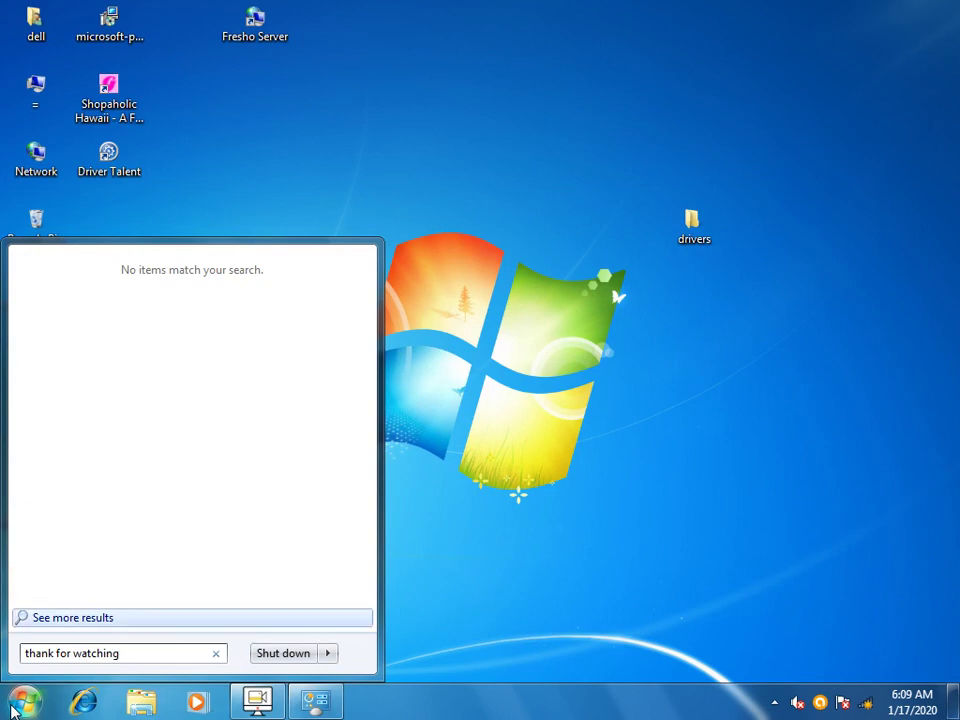
left_click(514, 311)
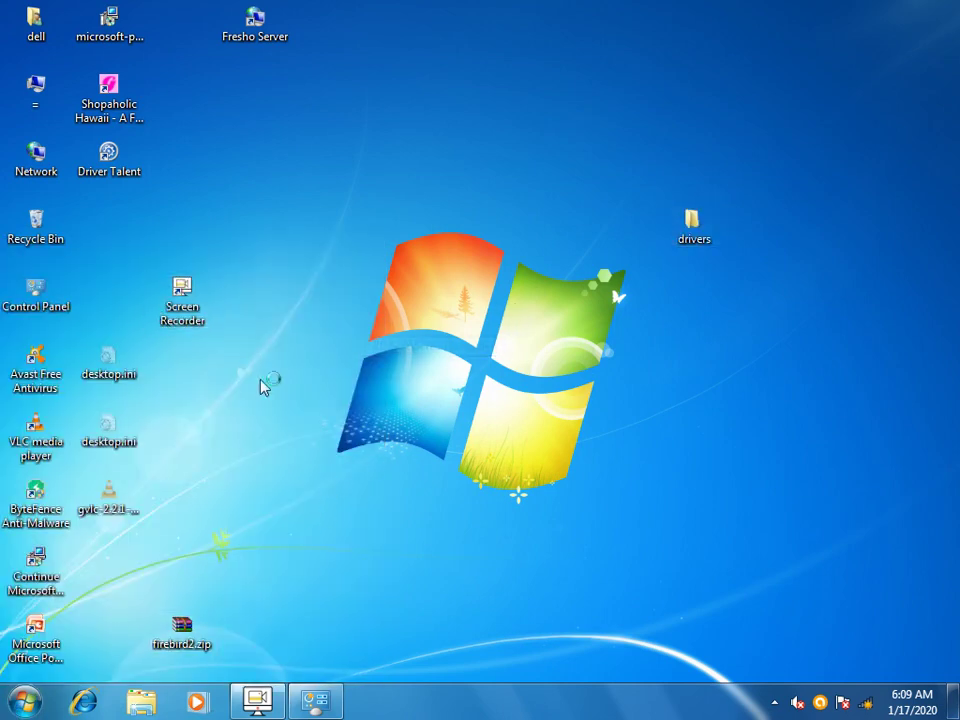